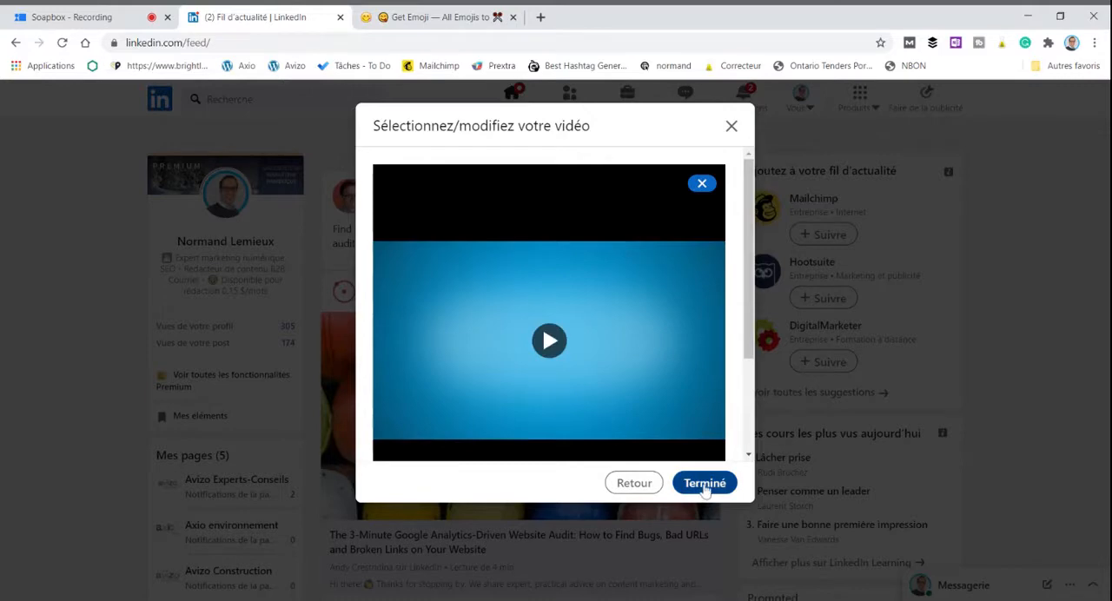
Step: Attach the selected video to the draft post and review it together with the post text
click(705, 484)
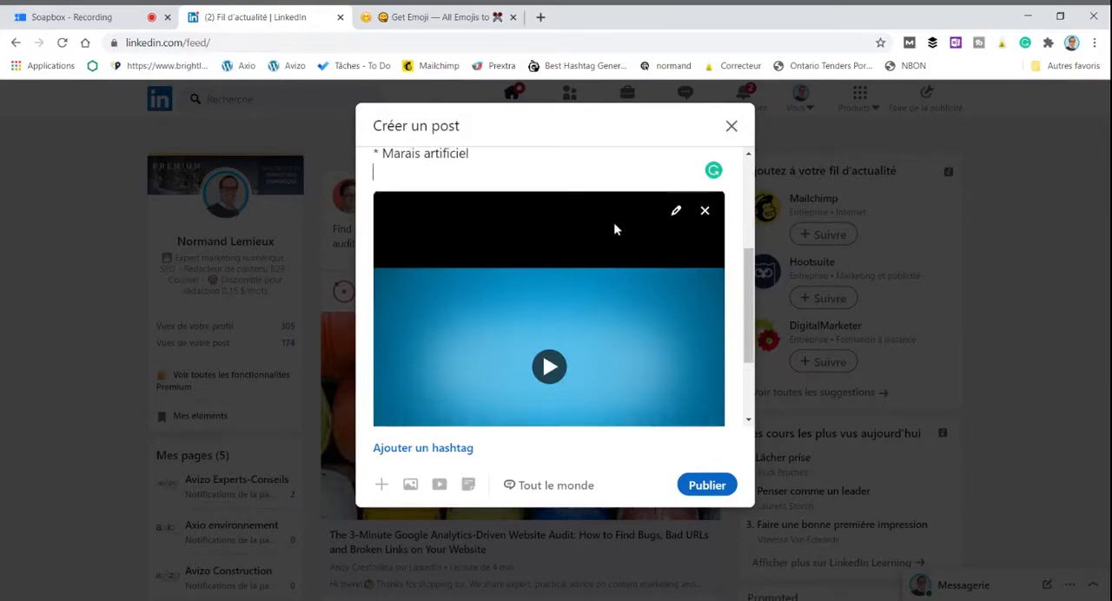
scroll(628, 260, up, 5)
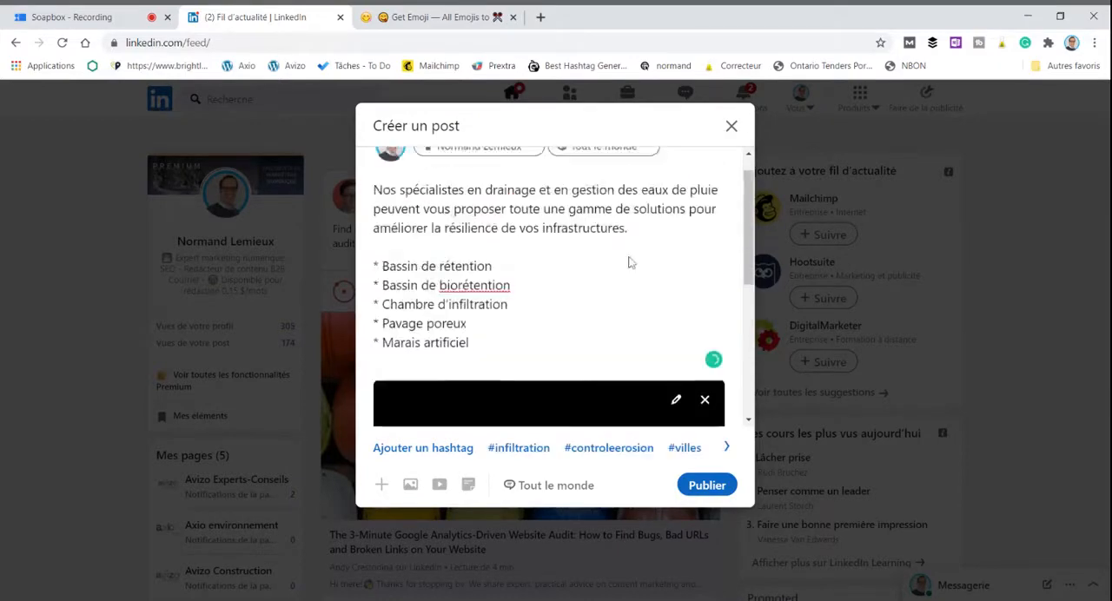
scroll(549, 287, down, 3)
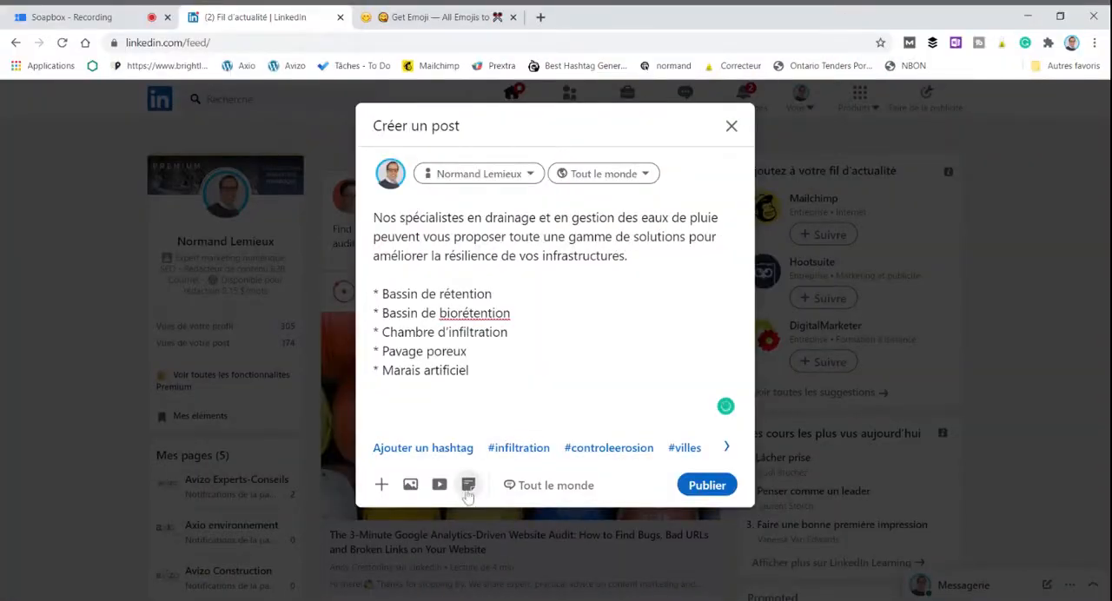
Step: Upload the file bativert-hiver-2021-web.pdf as a document to share with the post
click(468, 485)
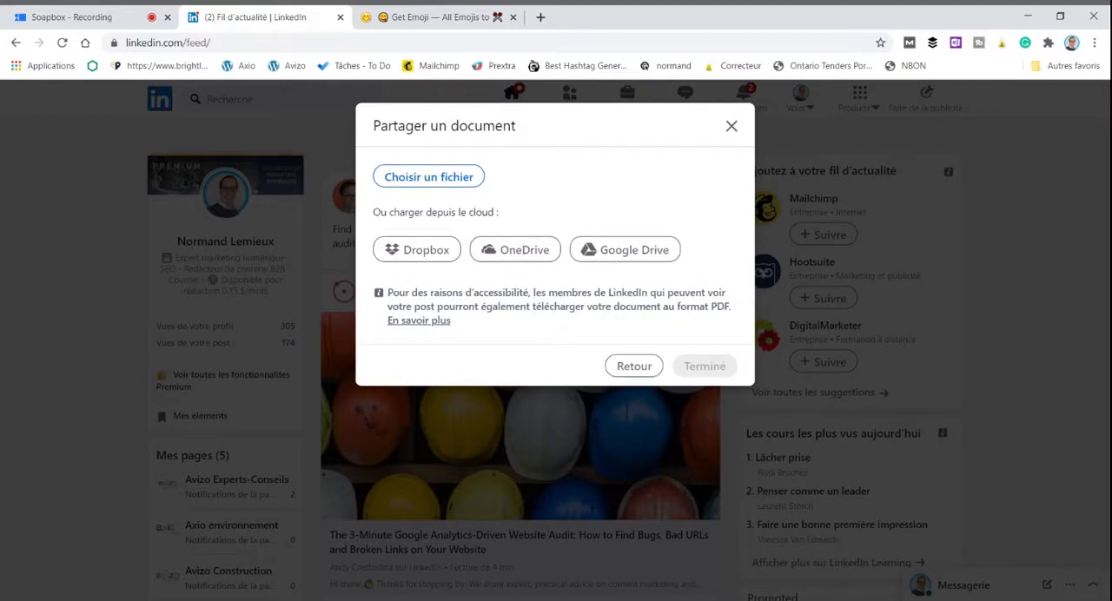
click(443, 179)
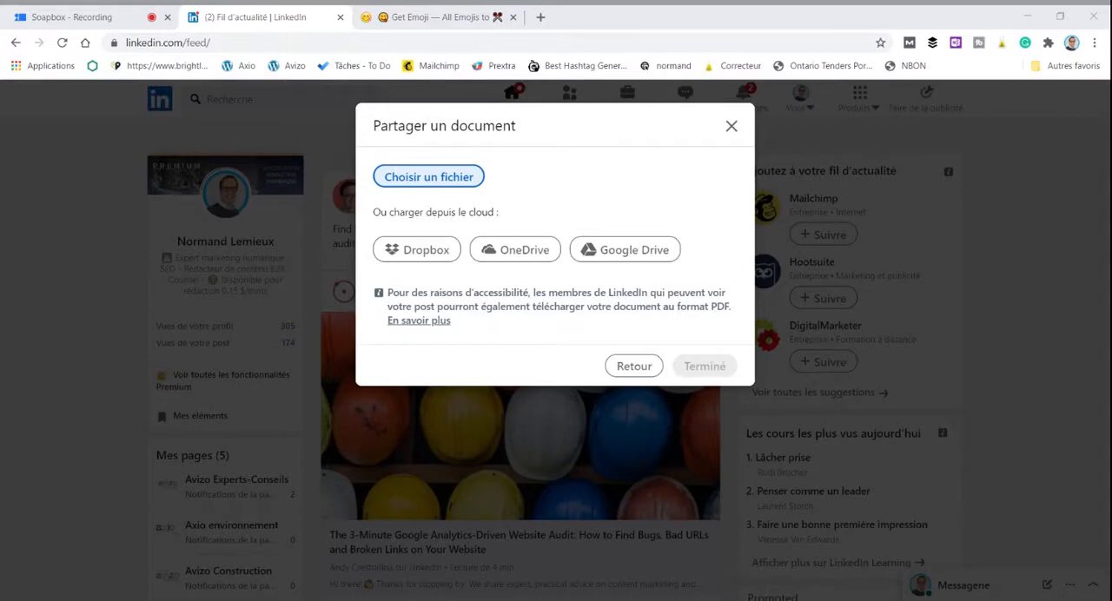
click(746, 495)
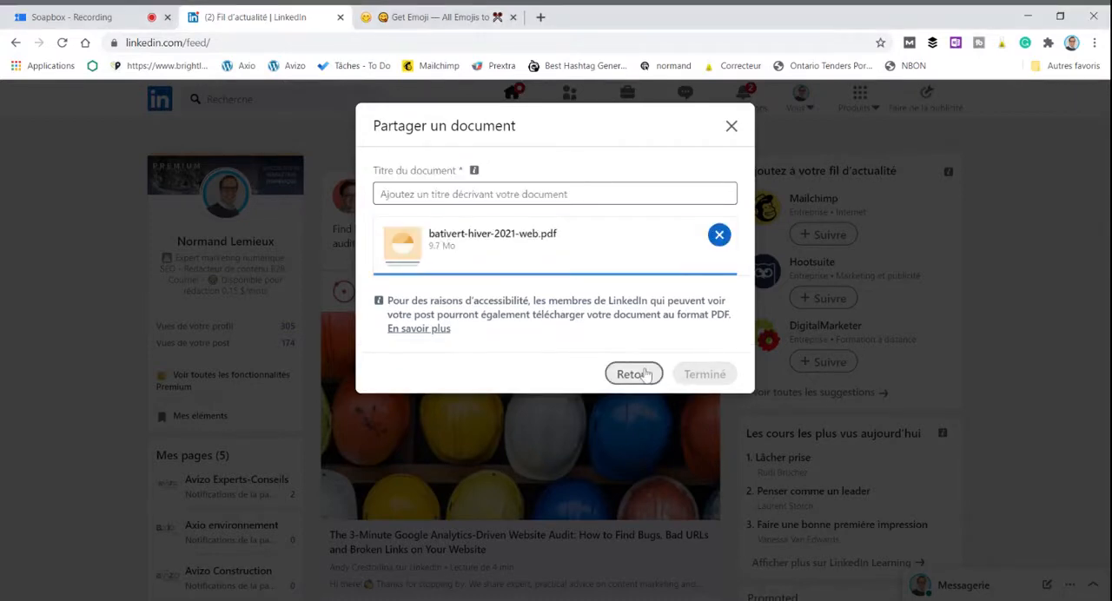
Step: Enter "Publicité - bativvert" as the title of the uploaded document
click(564, 195)
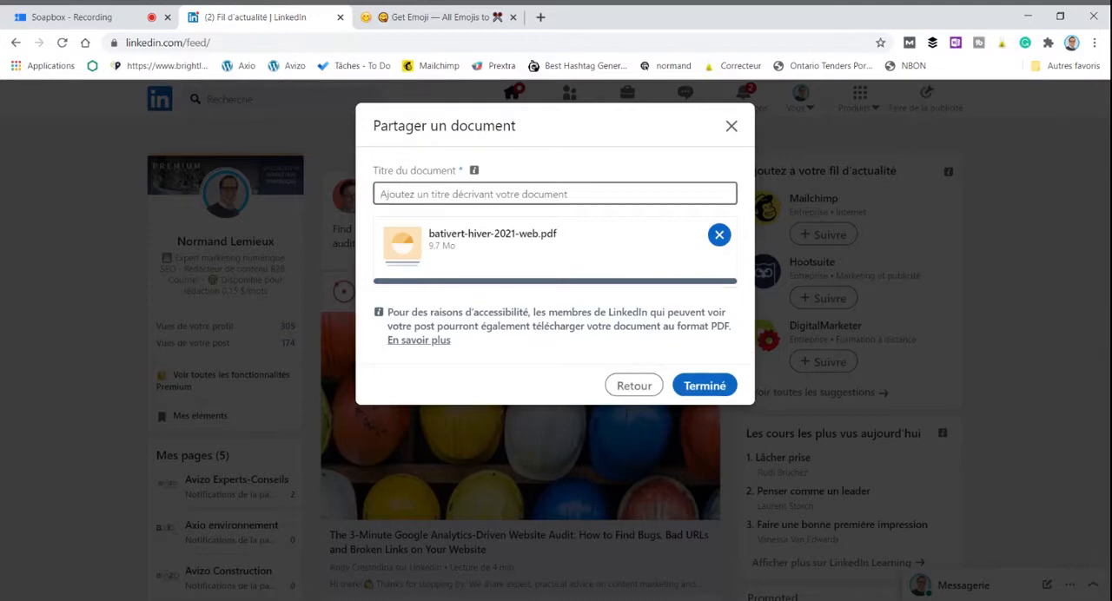
text(Publiciét)
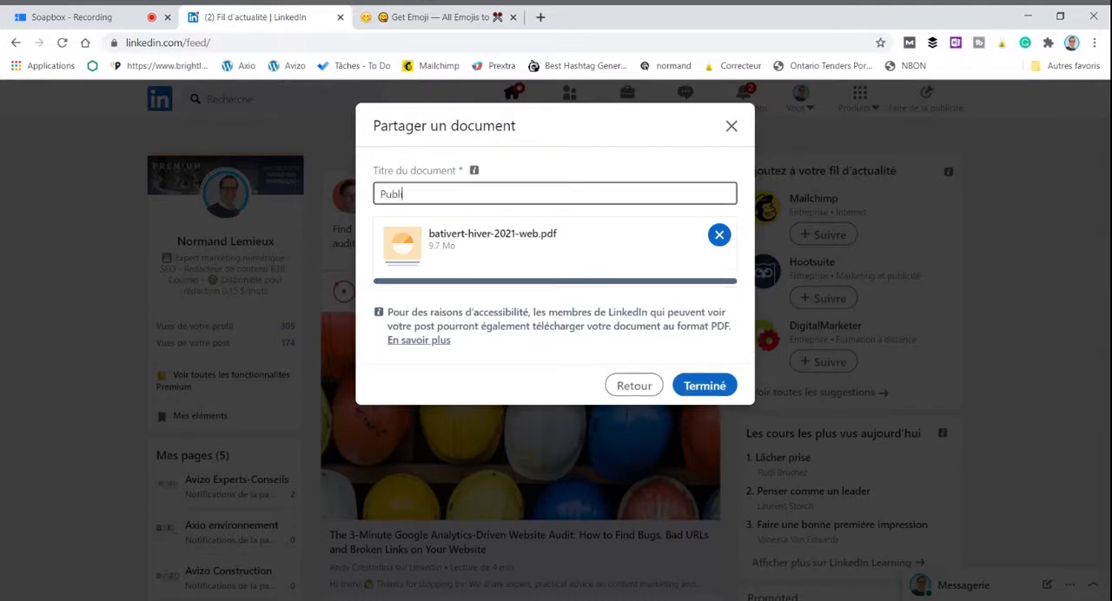
key(BackSpace)
key(BackSpace)
key(BackSpace)
text(té - bativbert)
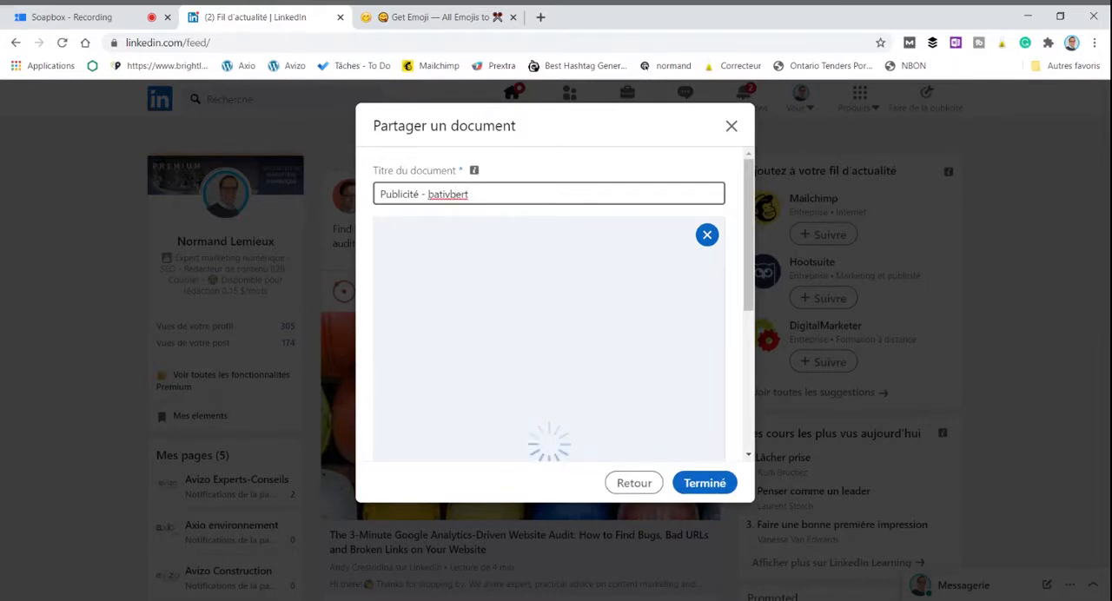
click(456, 193)
key(BackSpace)
text(v)
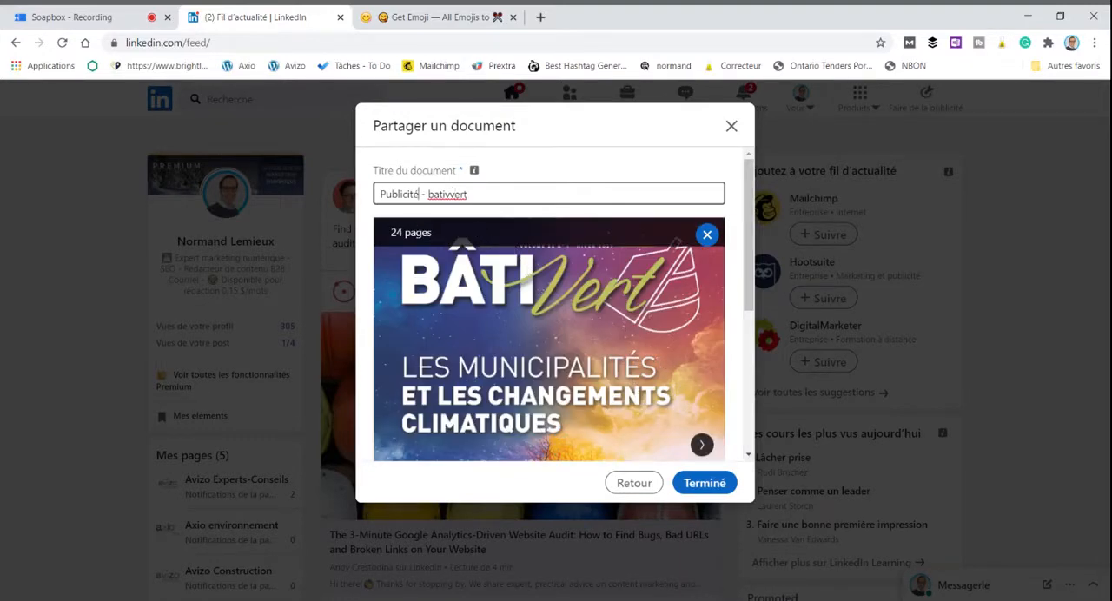
Step: Replace "Publicité" with "Revue" in the document title and add the document to the post
drag(419, 194, 382, 194)
text(Revue)
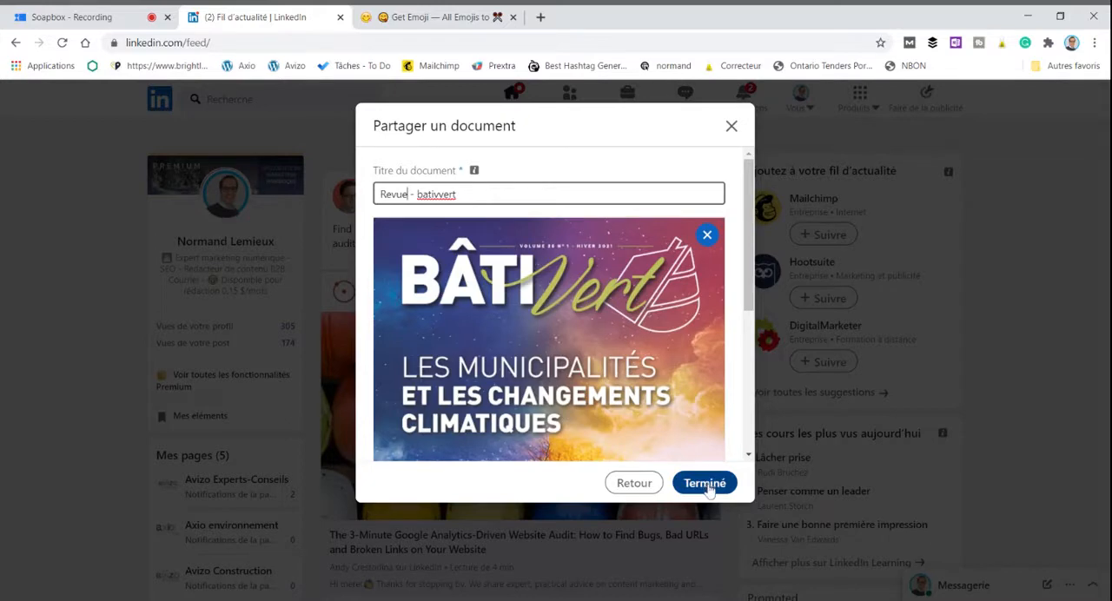
click(708, 485)
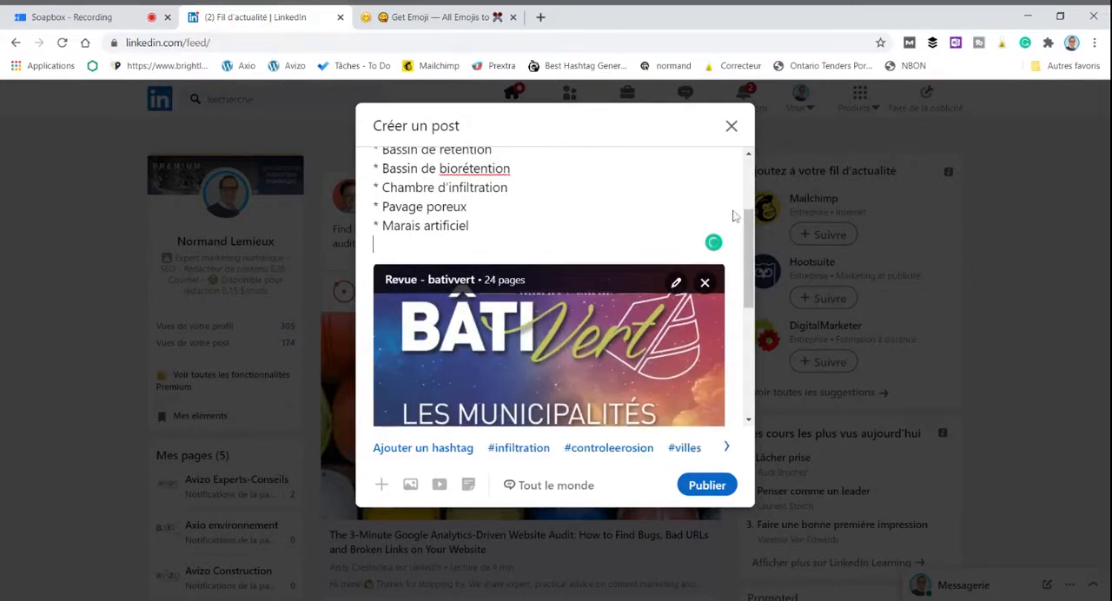
Step: Page through the attached document's preview in the post to examine its pages
scroll(627, 207, down, 3)
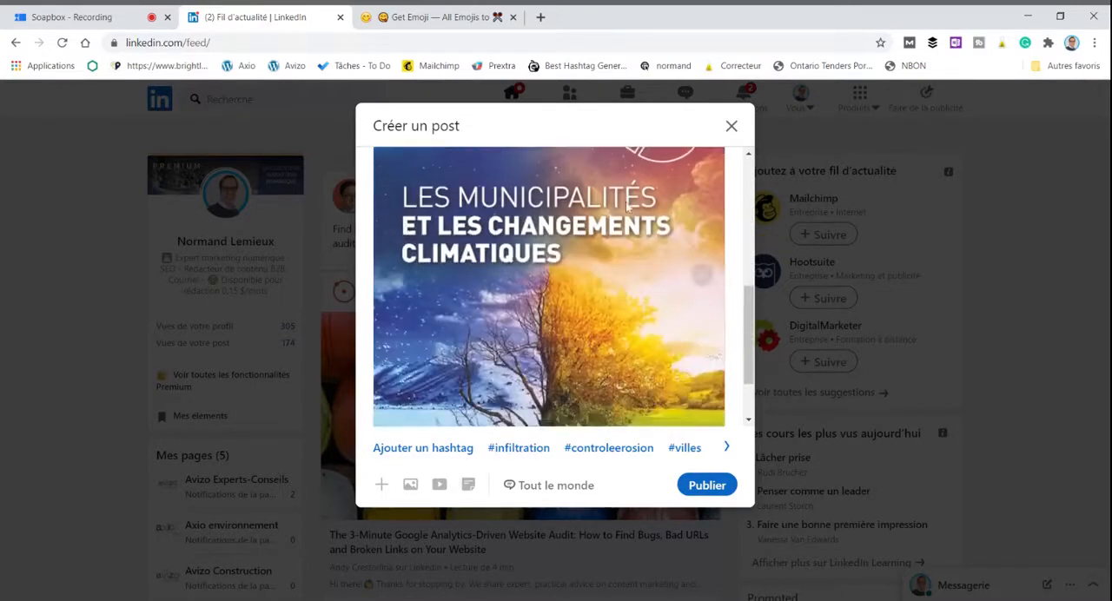
click(702, 274)
click(702, 275)
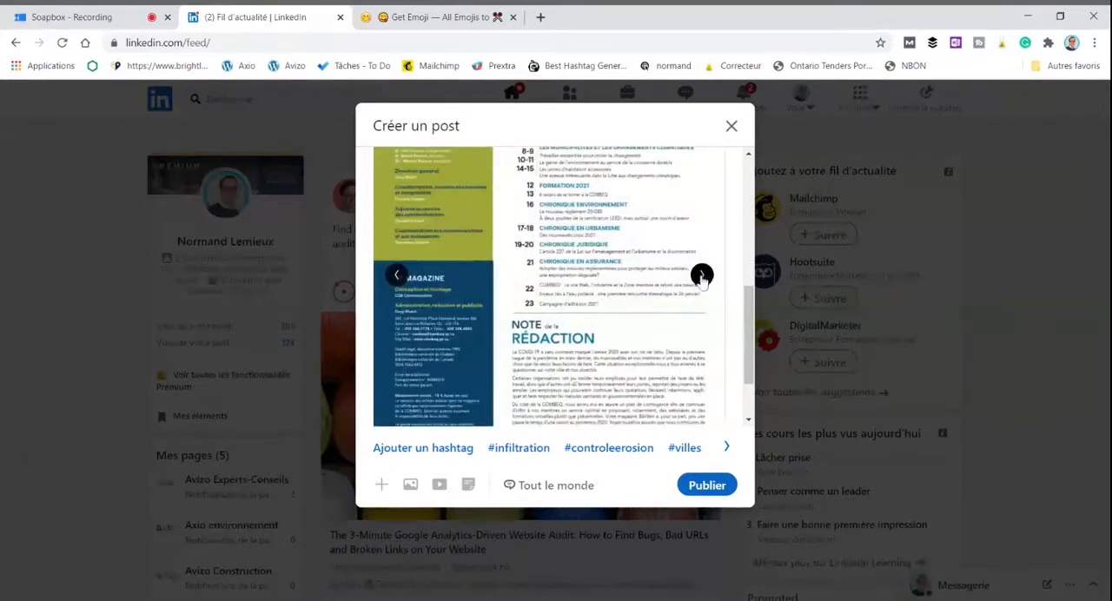
click(702, 275)
click(702, 275)
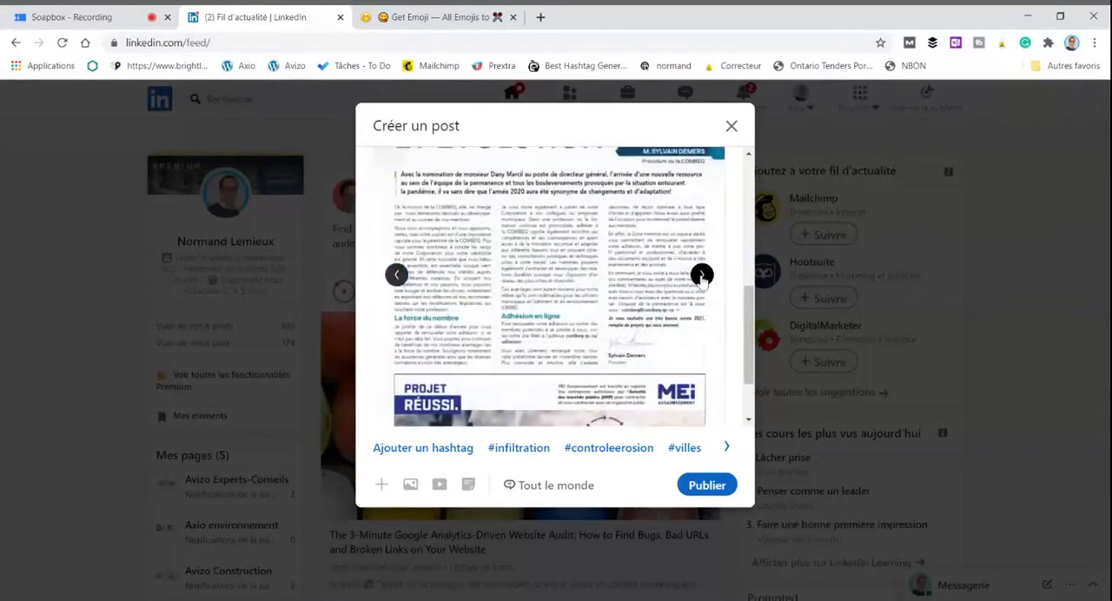
click(702, 275)
click(702, 275)
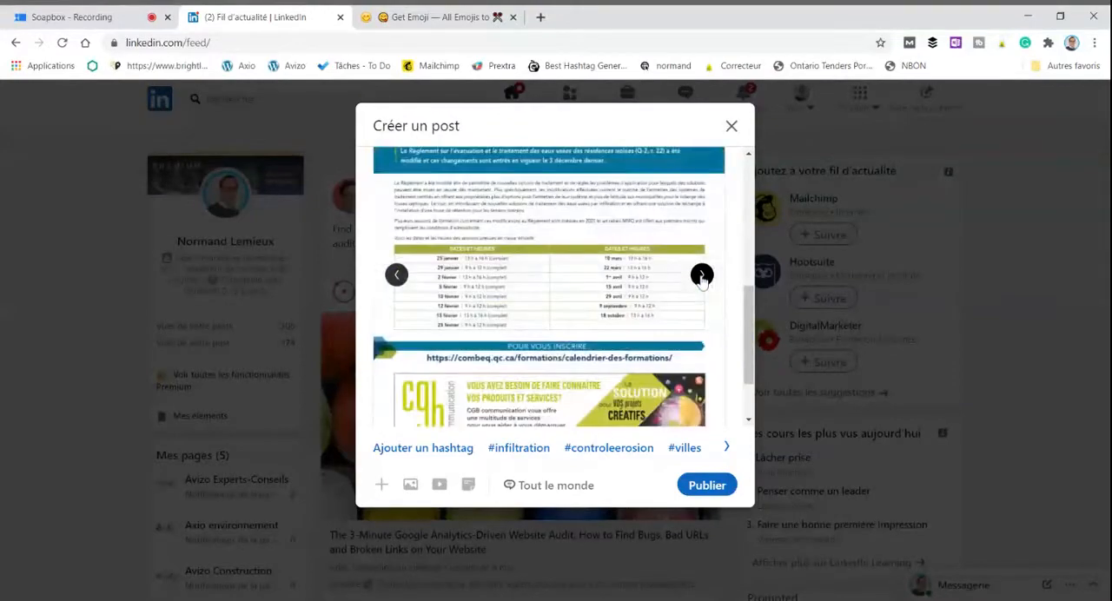
click(702, 275)
click(701, 275)
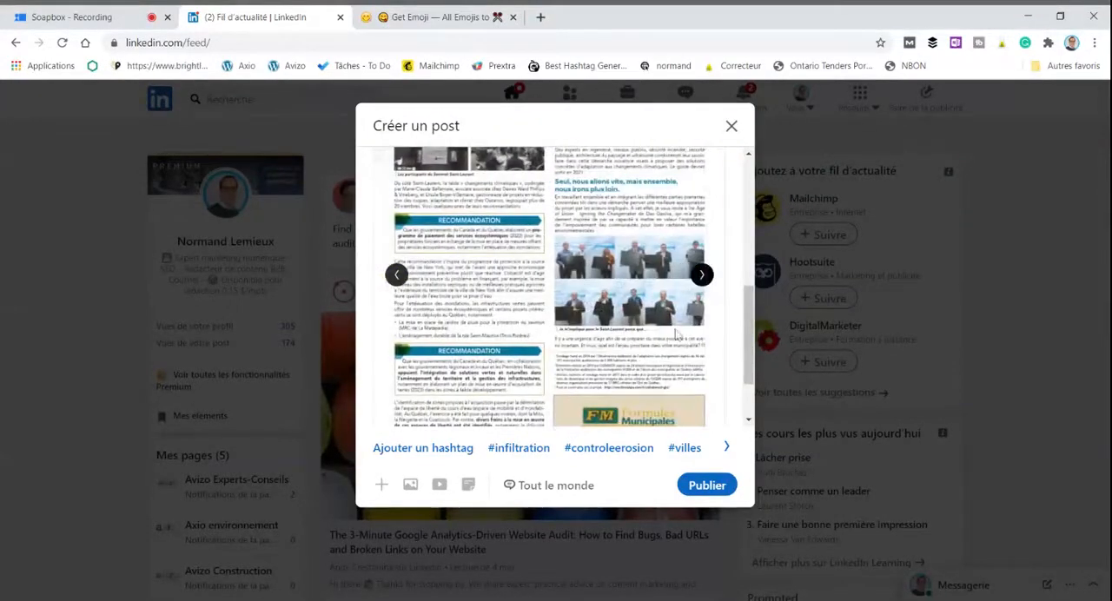
Step: Remove the attached document from the draft post
scroll(702, 276, up, 3)
click(707, 210)
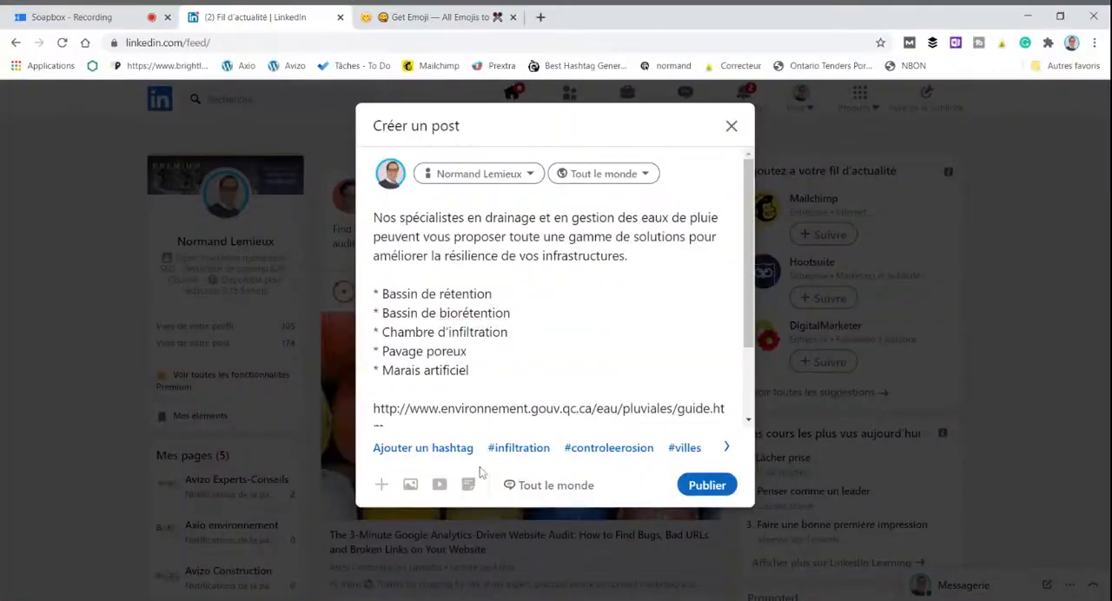
Step: Switch to the Get Emoji site and search for "rain"
drag(750, 301, 768, 259)
mouse_move(741, 293)
mouse_down()
mouse_move(762, 360)
mouse_move(776, 289)
mouse_move(756, 277)
mouse_up()
click(426, 16)
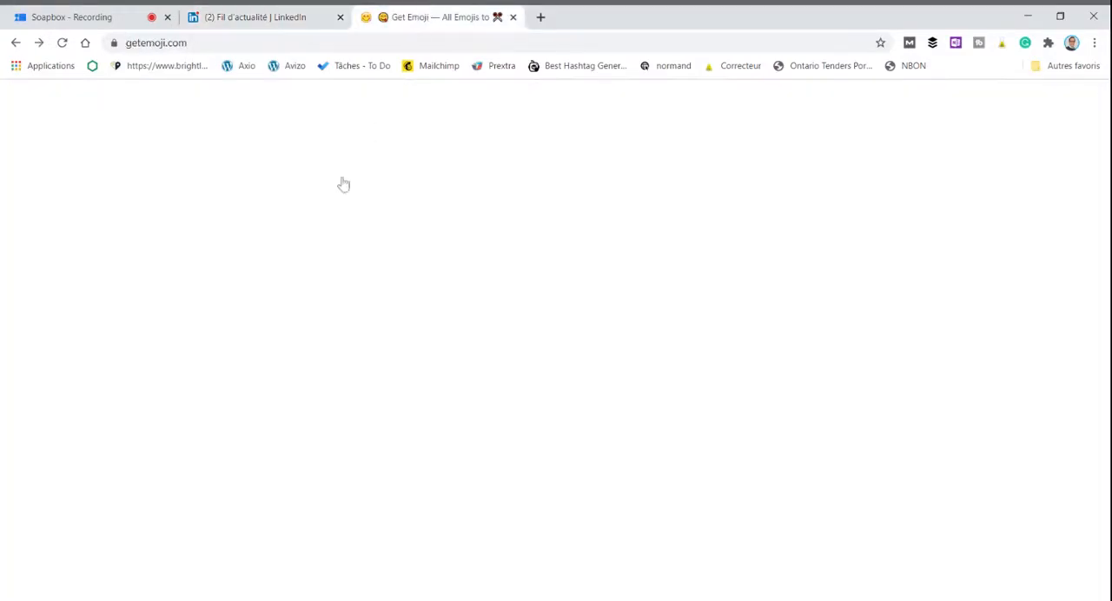
scroll(477, 211, up, 5)
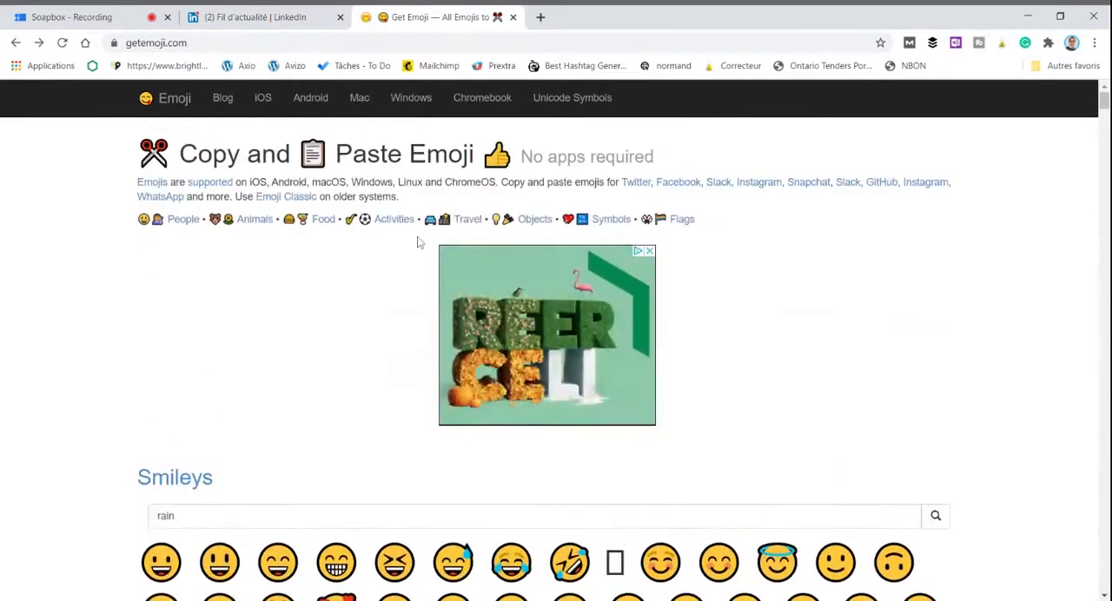
scroll(224, 397, down, 1)
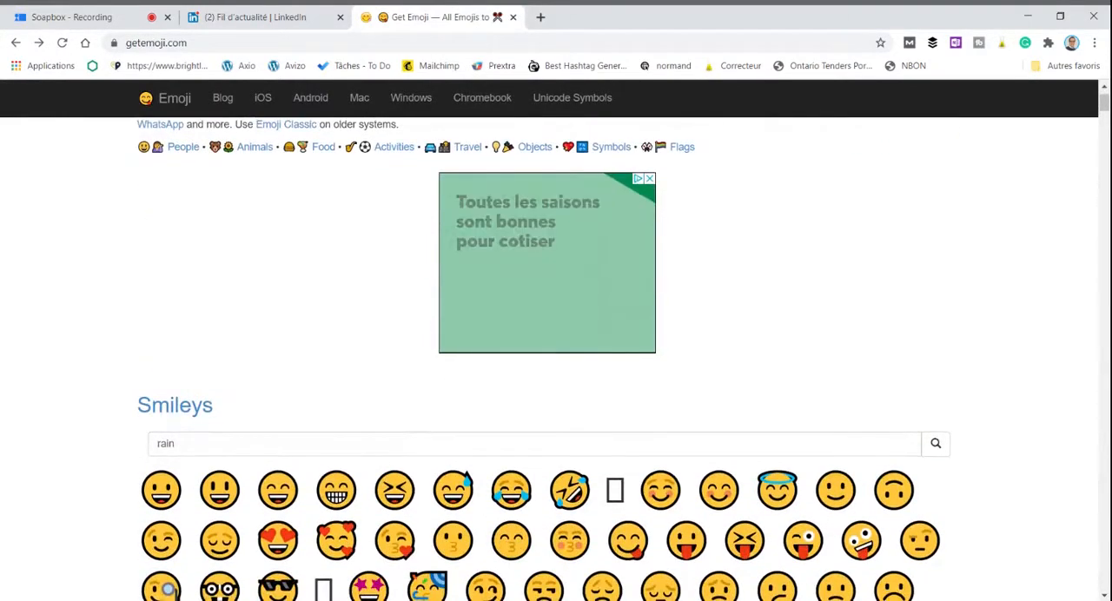
scroll(801, 358, down, 3)
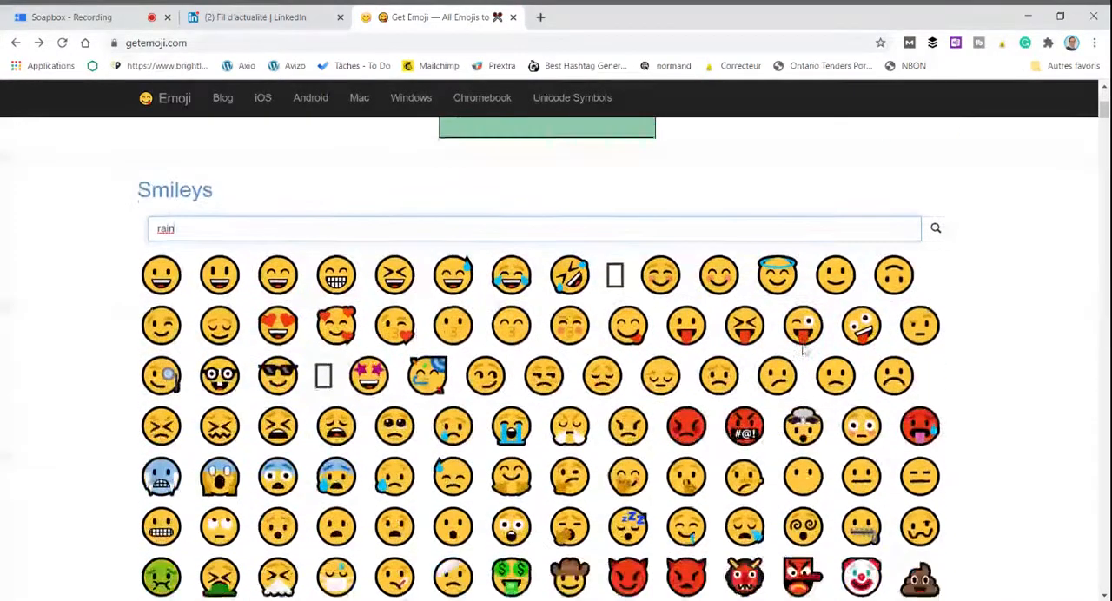
scroll(803, 350, down, 3)
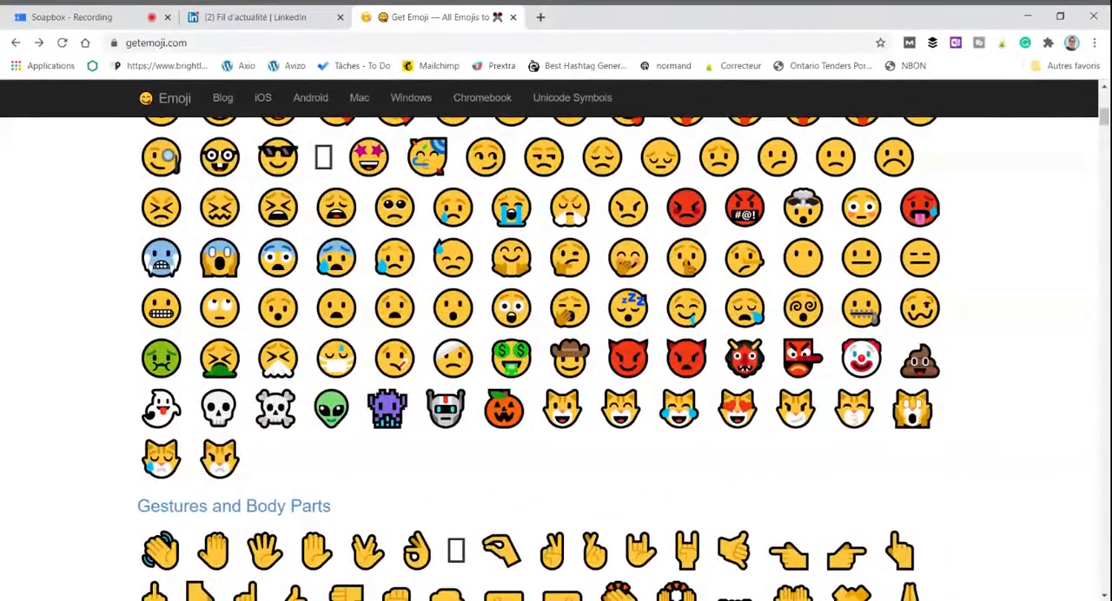
text(rain)
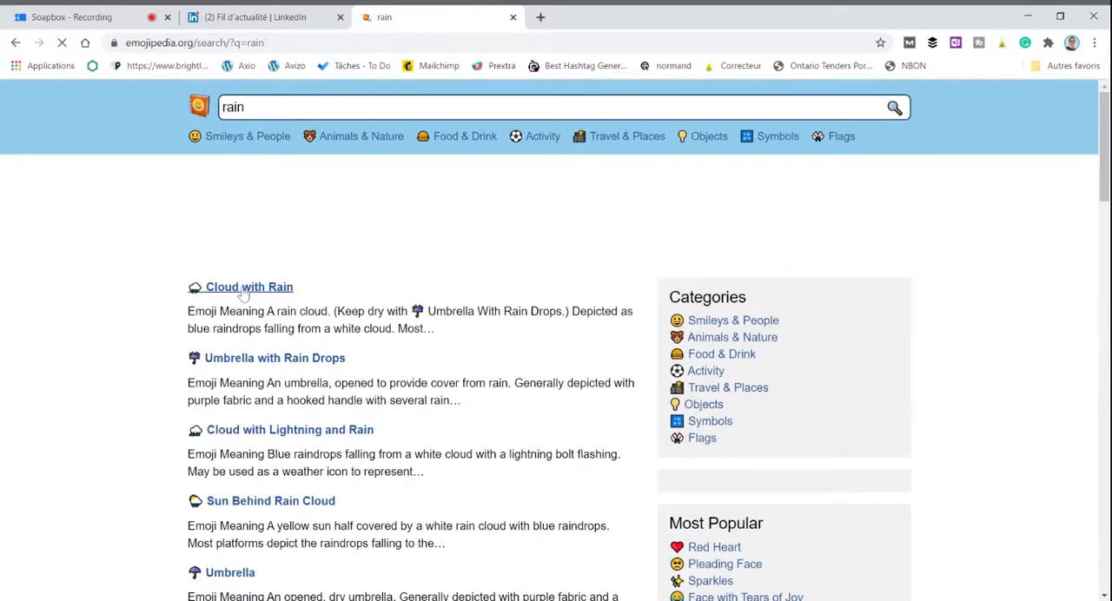
Step: Copy the Cloud with Rain emoji and insert it, followed by a professional woman emoji, before the LinkedIn post's opening sentence
click(245, 295)
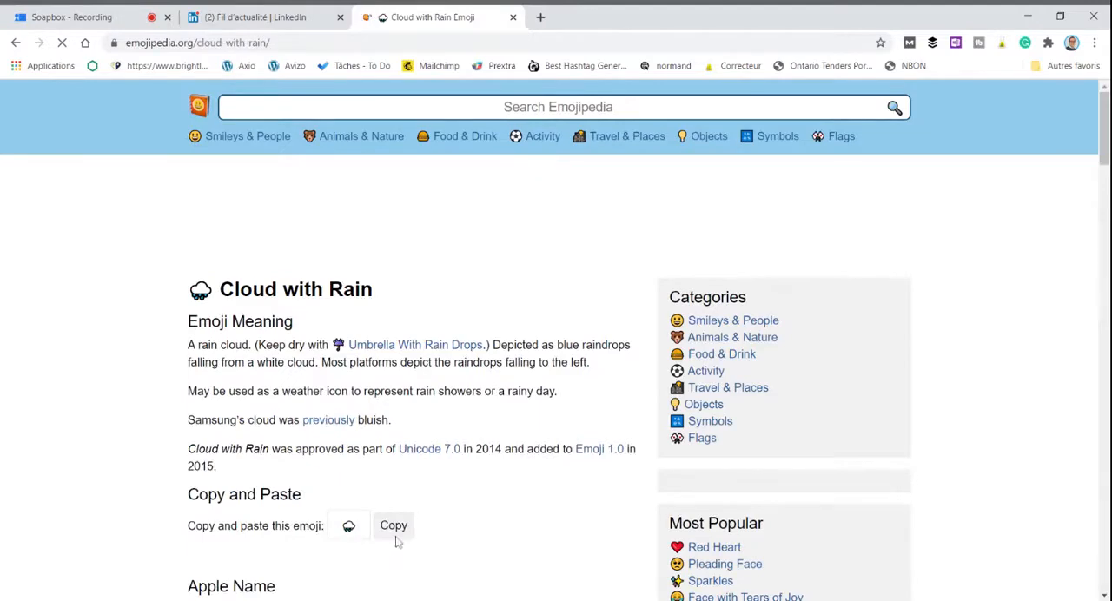
click(393, 526)
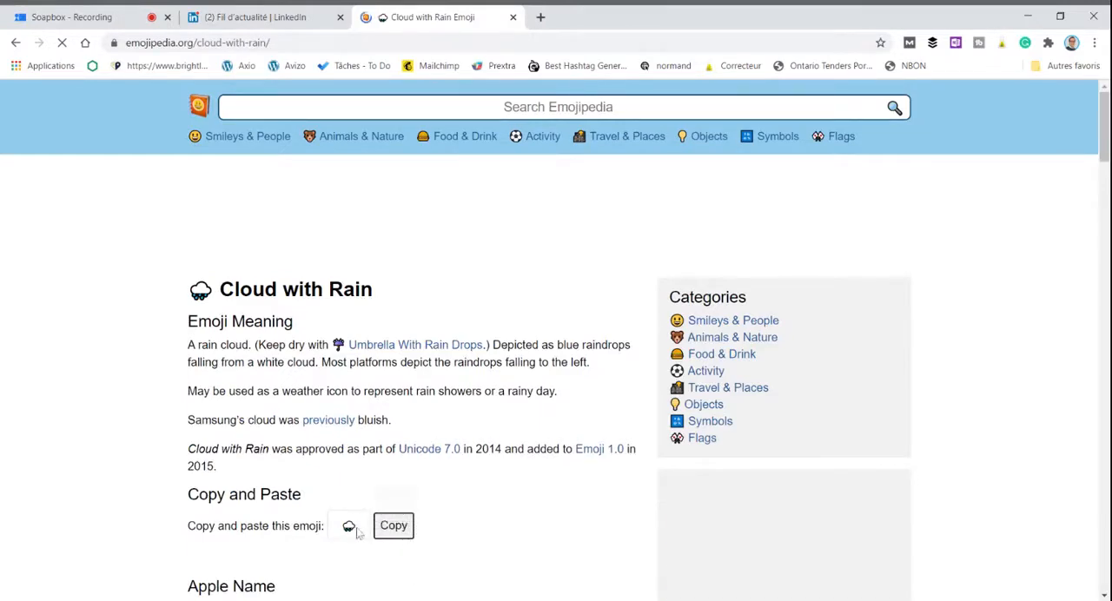
click(294, 17)
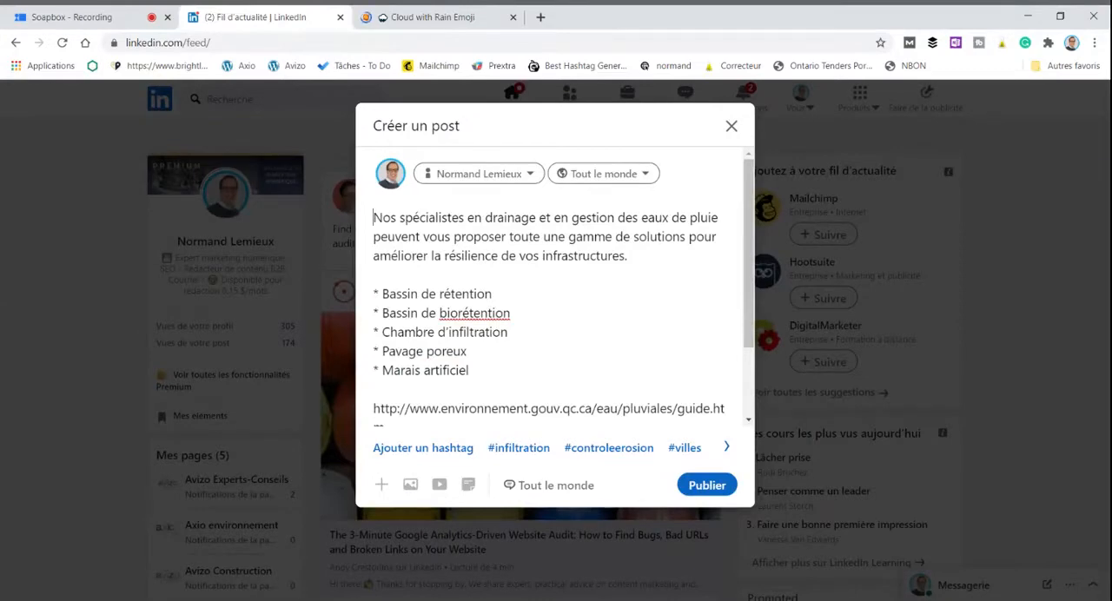
key(ctrl+v)
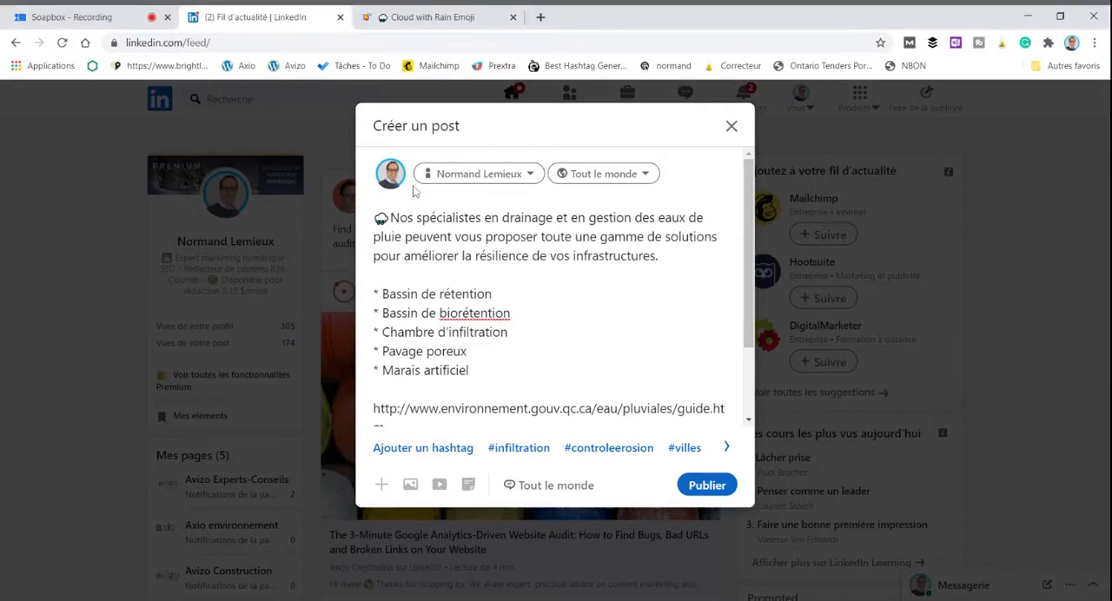
key(ctrl+v)
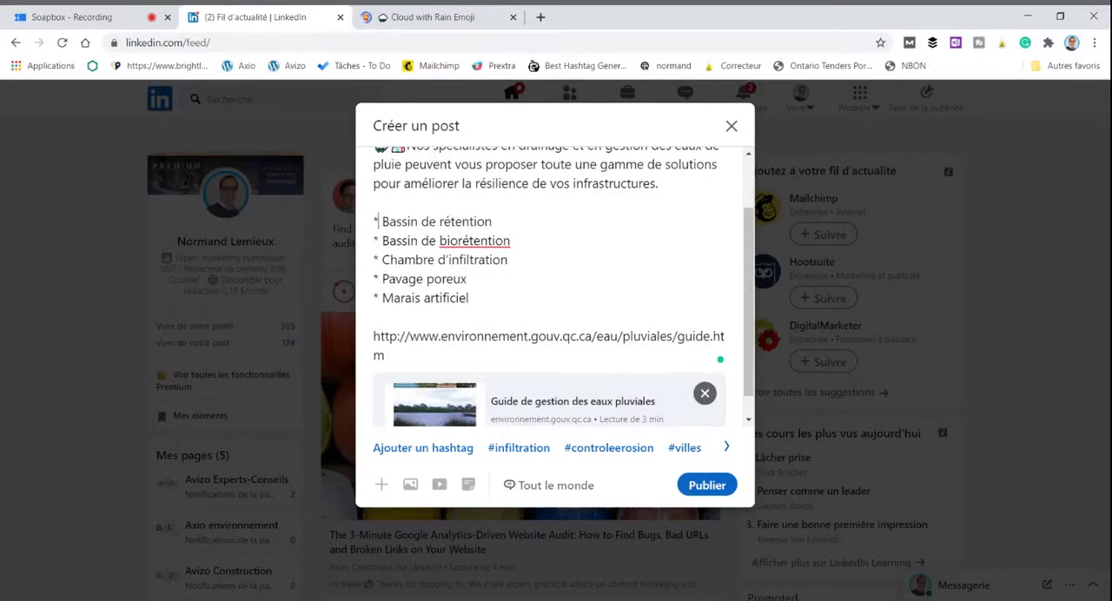
key(BackSpace)
text(-)
key(BackSpace)
text(*)
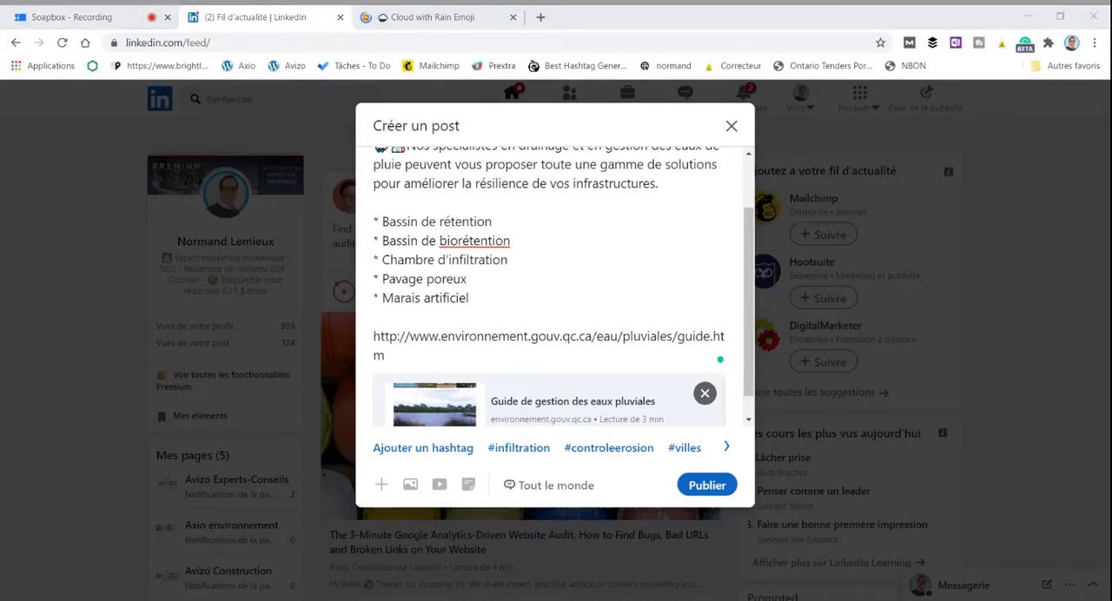
Step: Replace the asterisk before each of the five solutions, from Bassin de rétention to Marais artificiel, with a water droplet emoji
click(378, 221)
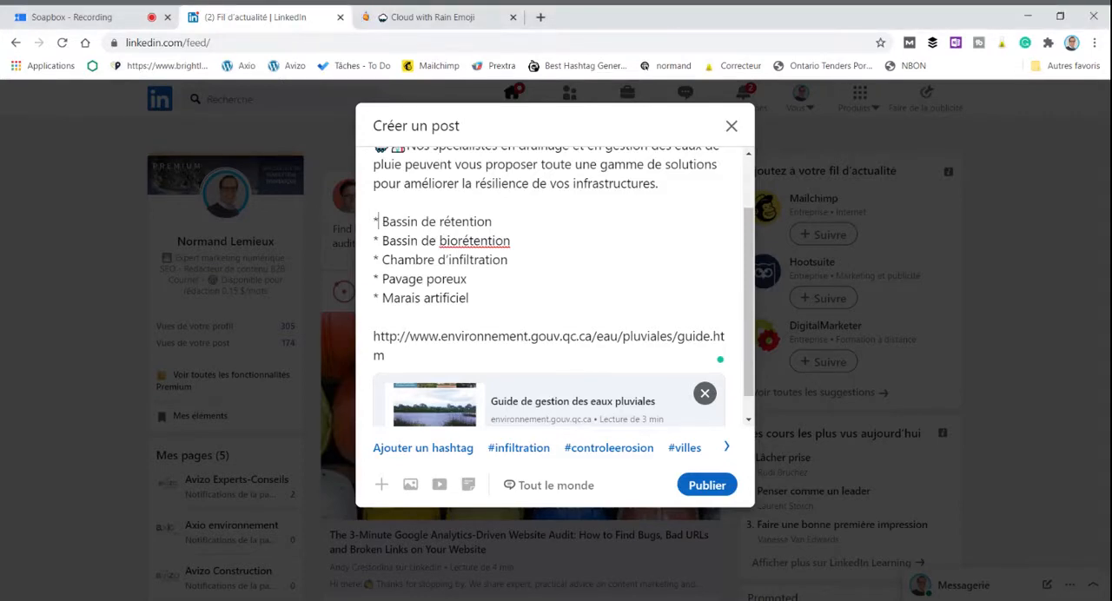
key(shift+Left)
key(ctrl+v)
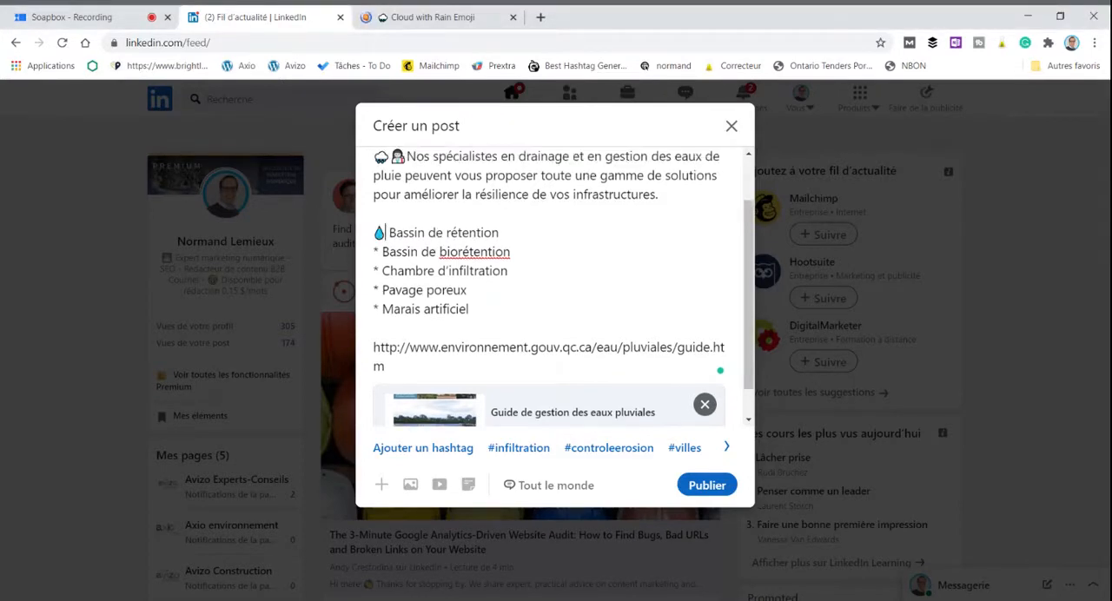
key(shift+Left)
key(ctrl+v)
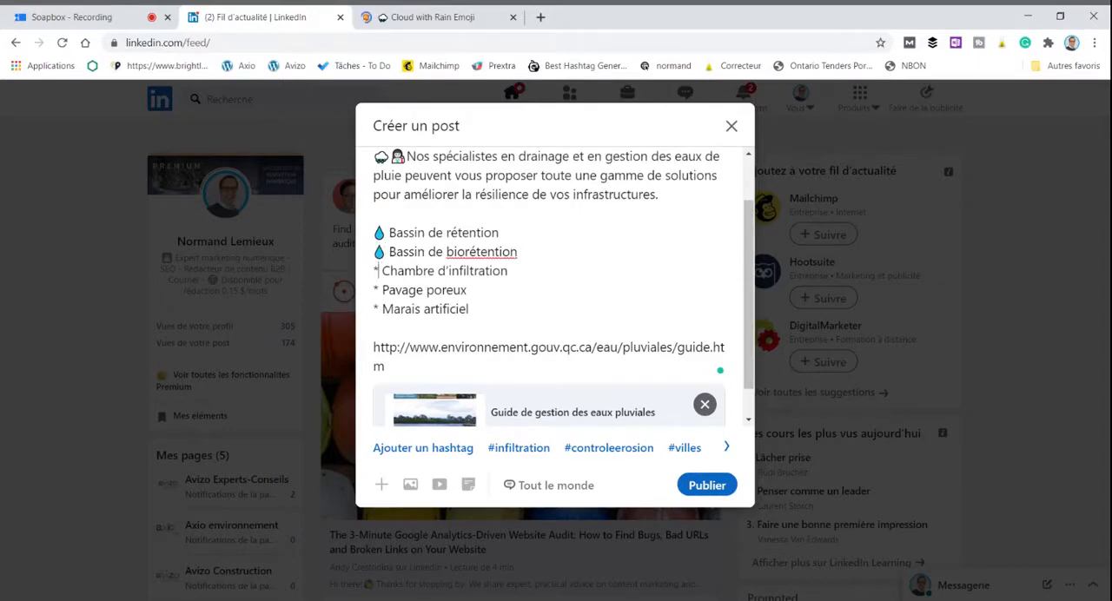
key(shift+Left)
key(ctrl+v)
key(Down)
key(shift+Left)
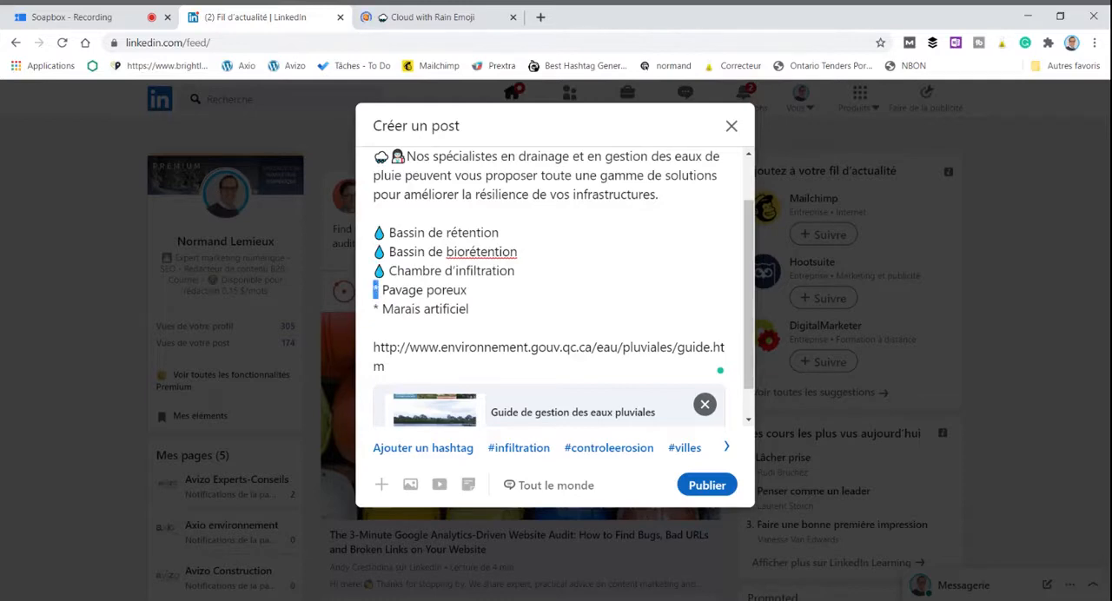
key(ctrl+v)
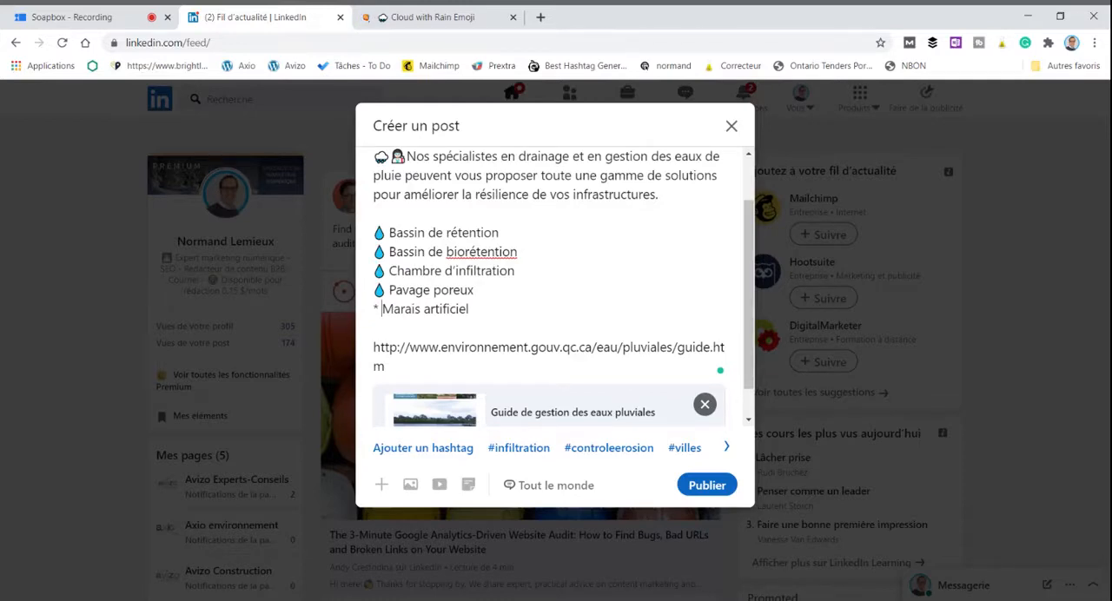
key(shift+Left)
key(ctrl+v)
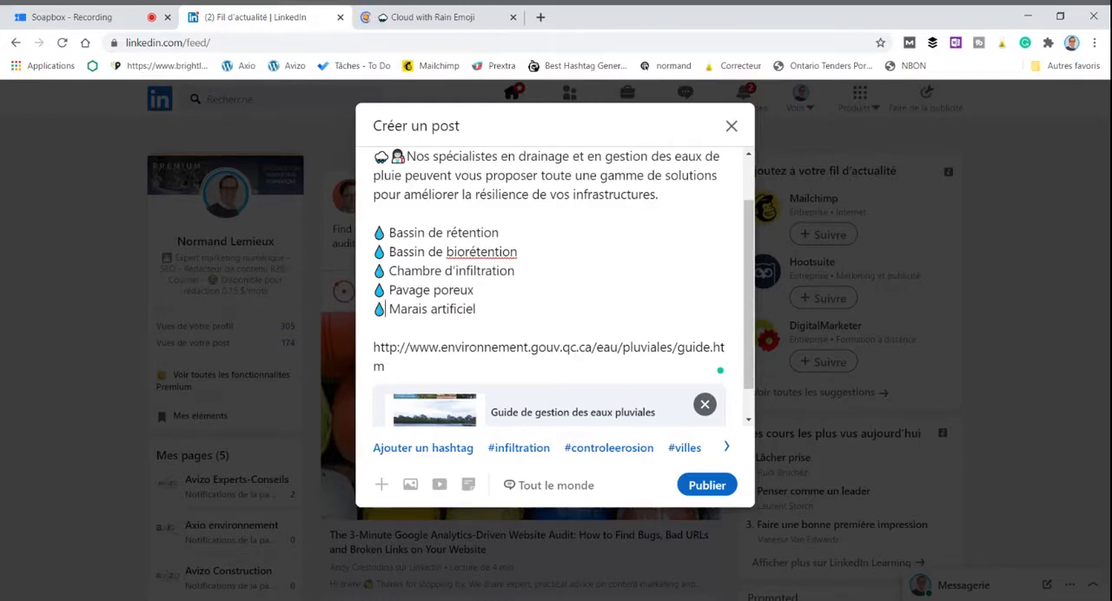
Step: Review the post, try the comment permissions Vos relations seulement and Personne, then restore Tout le monde and return to the draft
scroll(563, 286, up, 2)
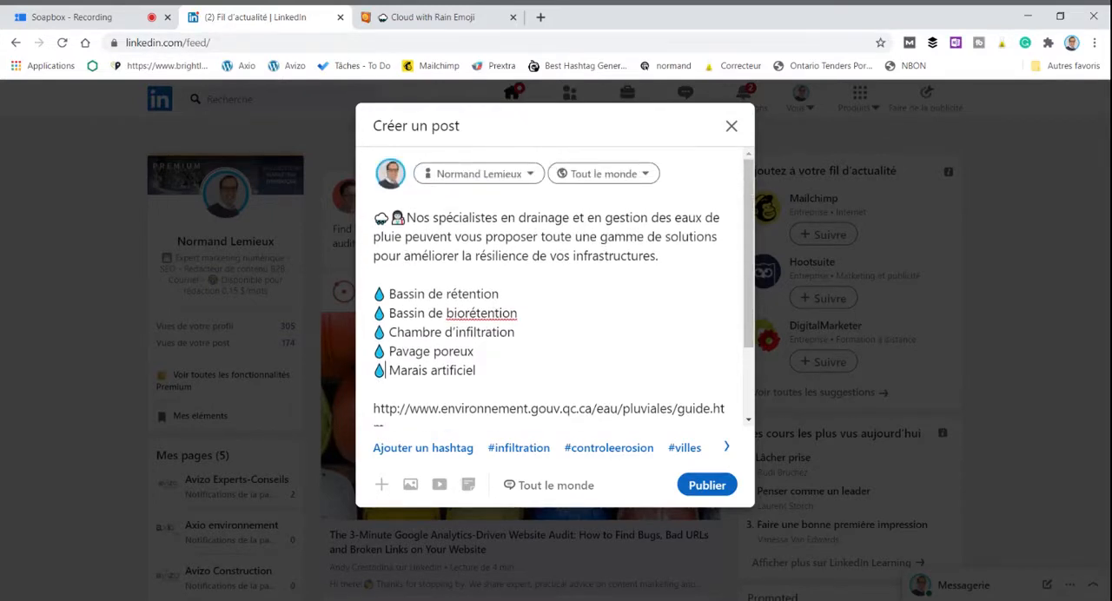
scroll(563, 286, down, 2)
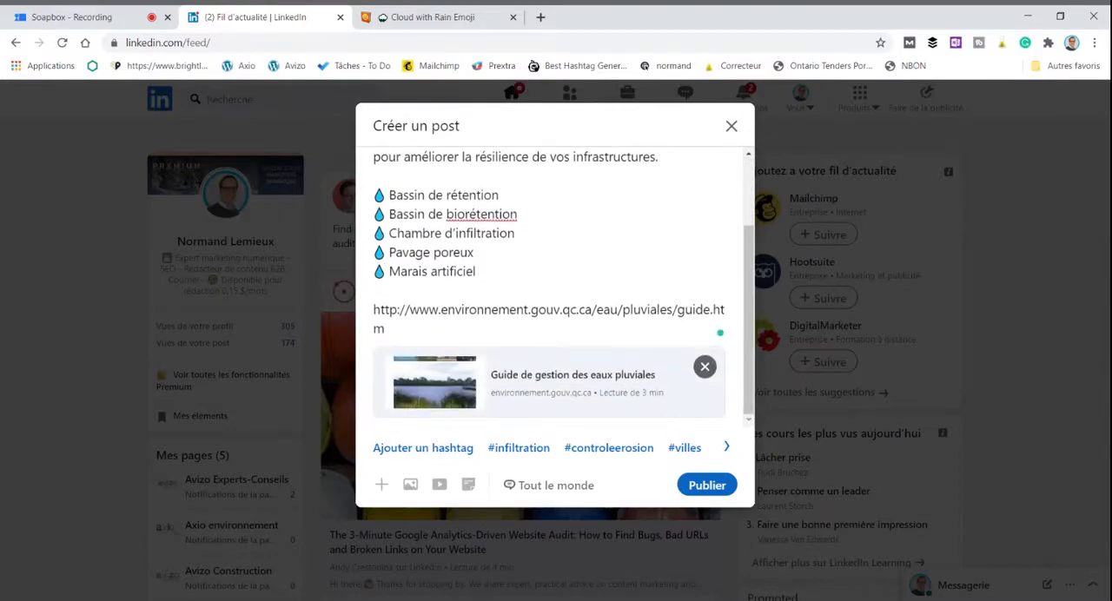
scroll(563, 287, up, 2)
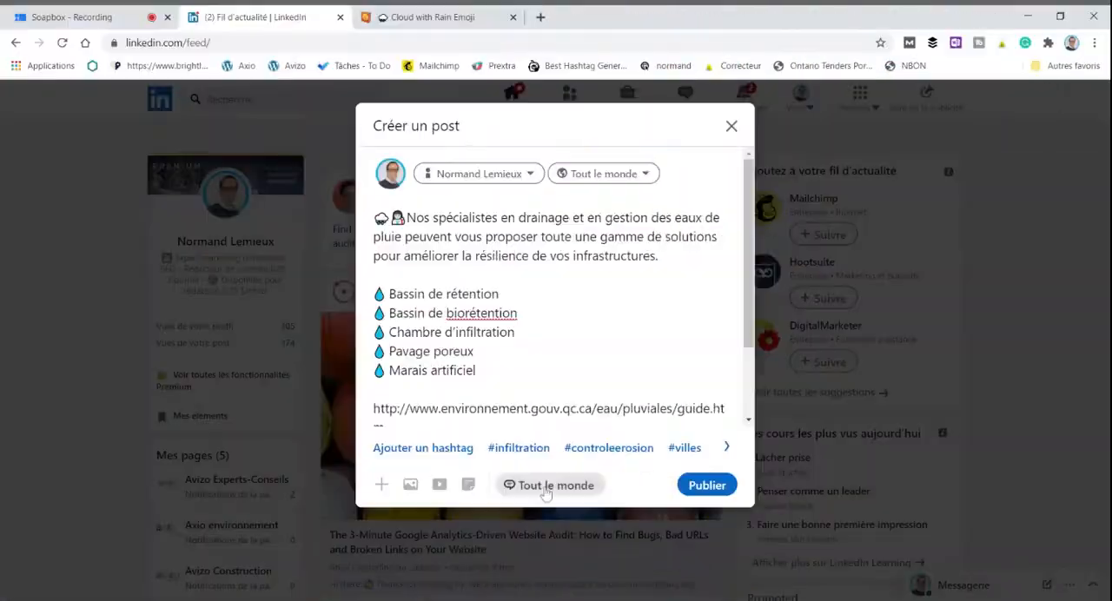
click(509, 481)
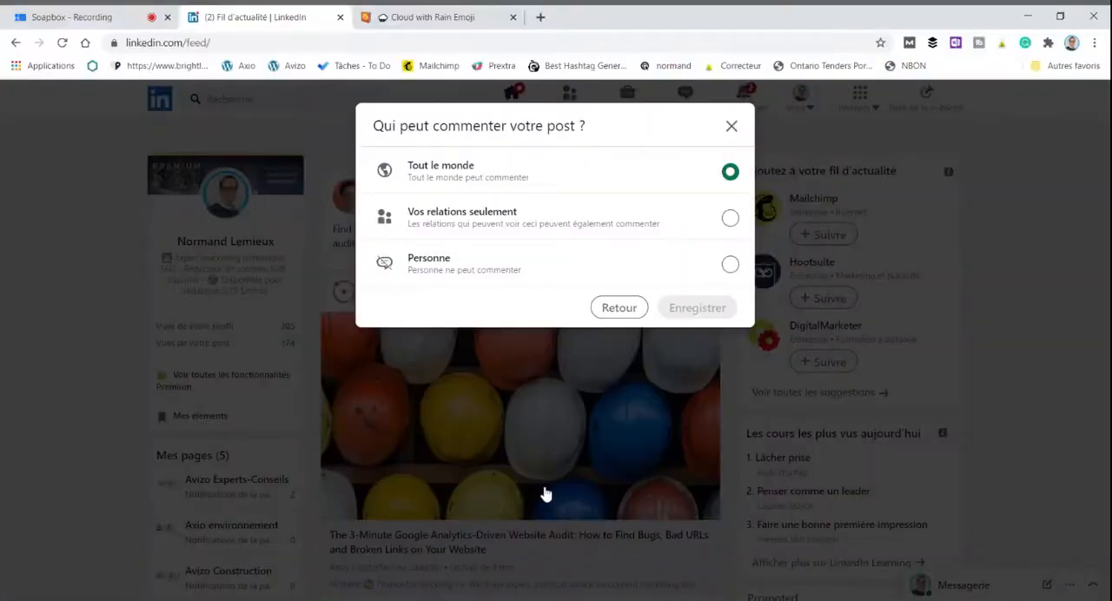
click(730, 218)
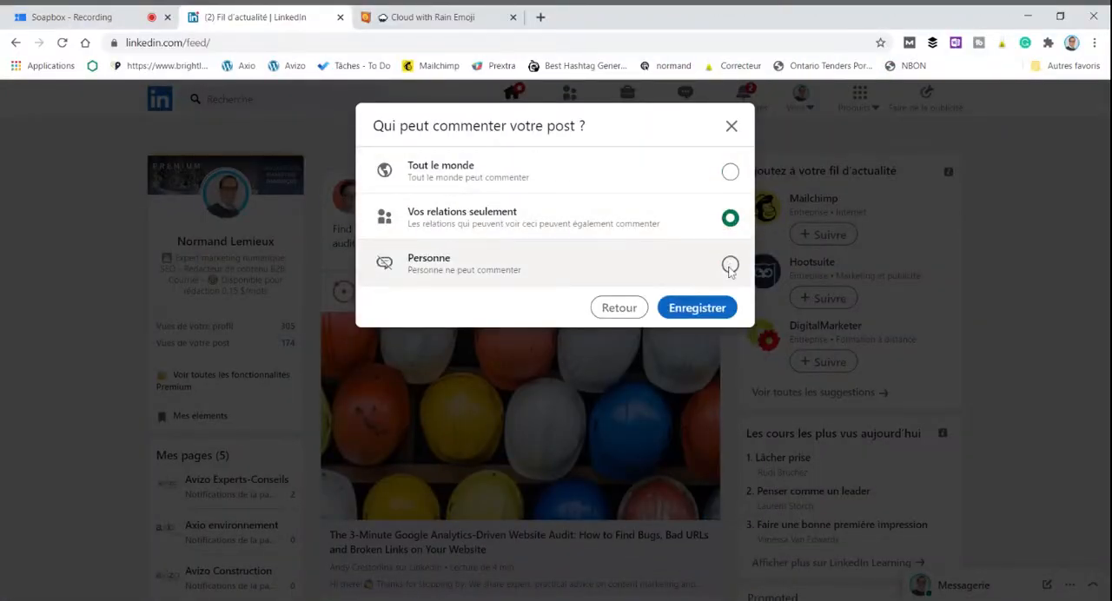
click(731, 173)
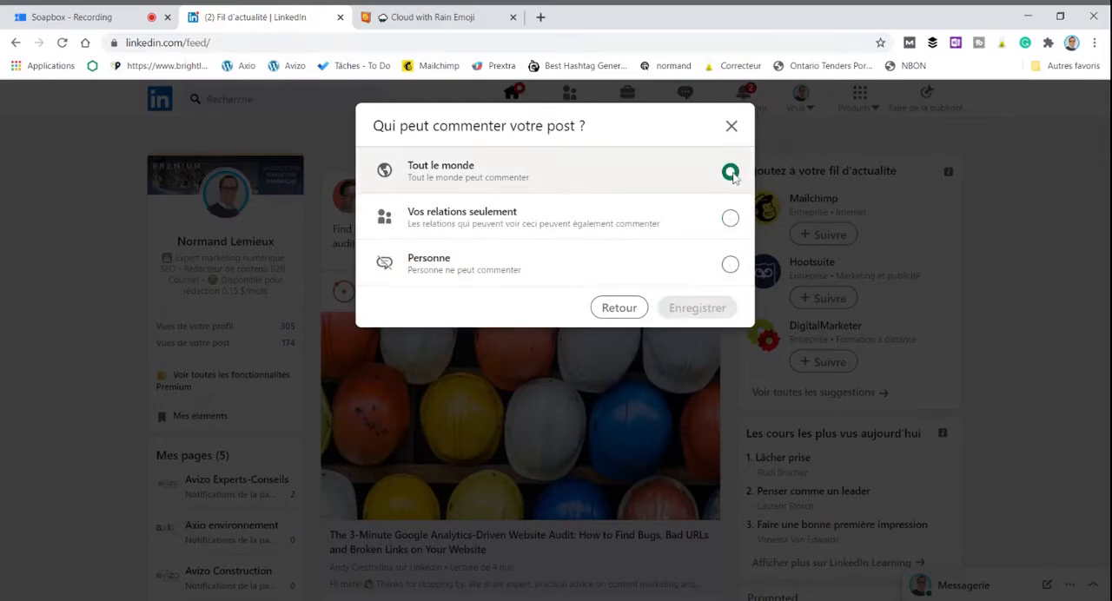
click(731, 265)
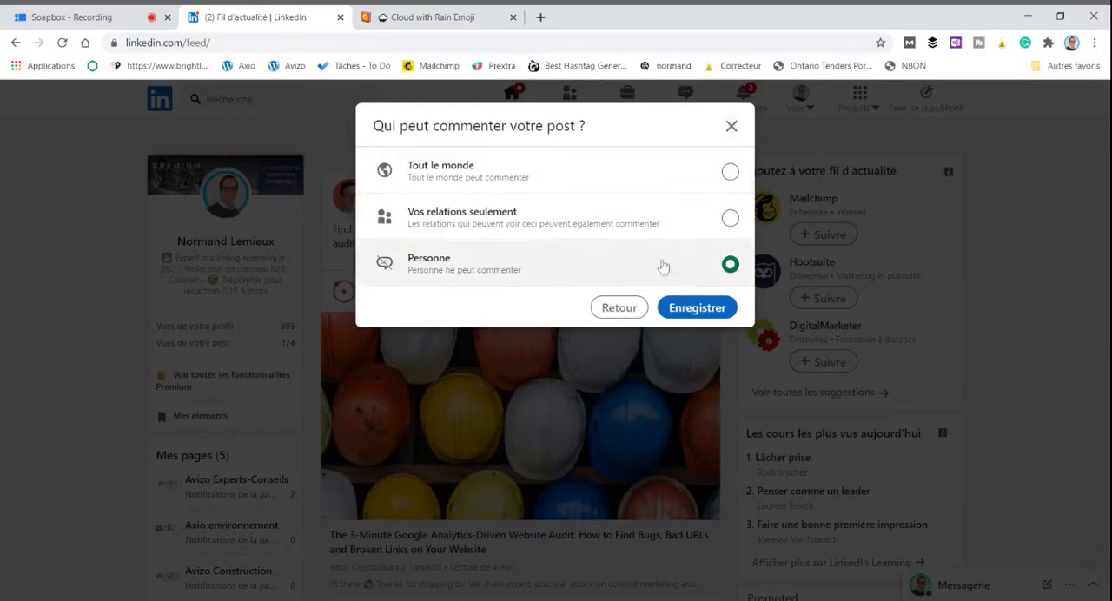
click(730, 174)
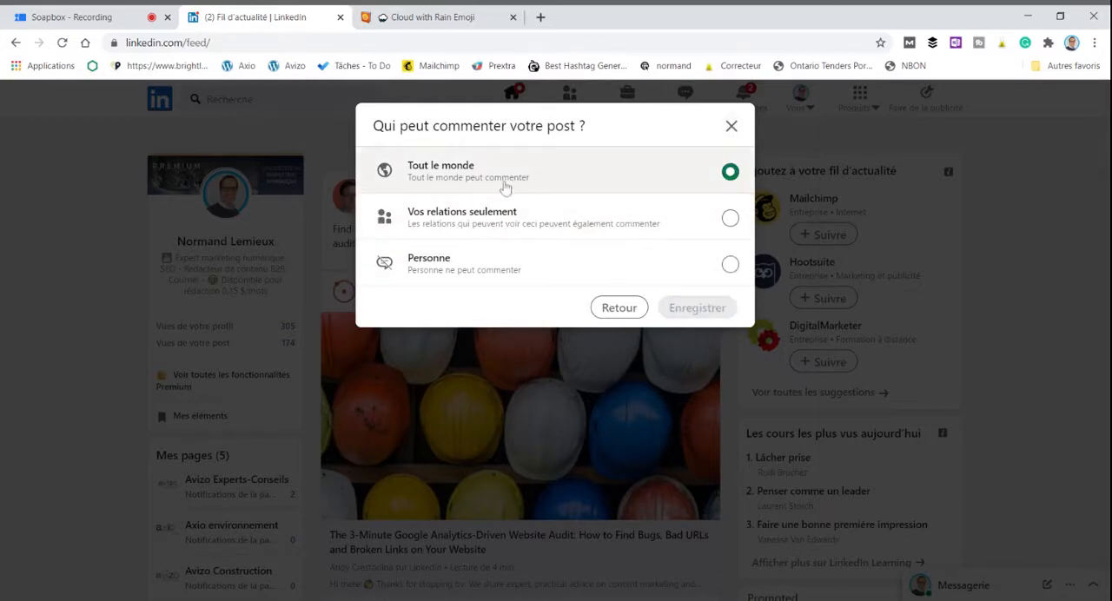
click(732, 127)
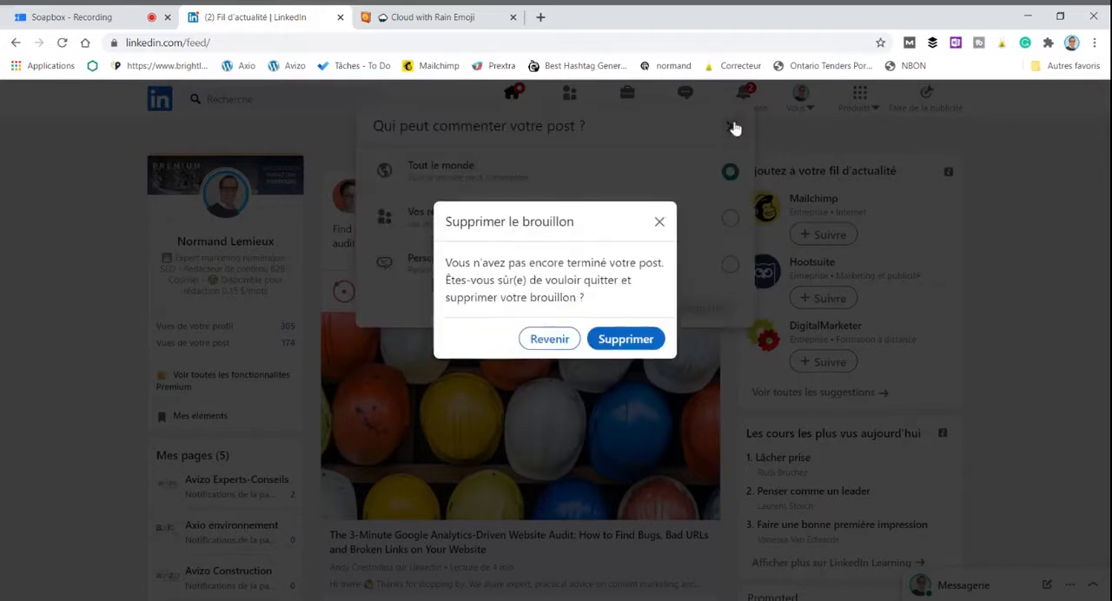
click(549, 339)
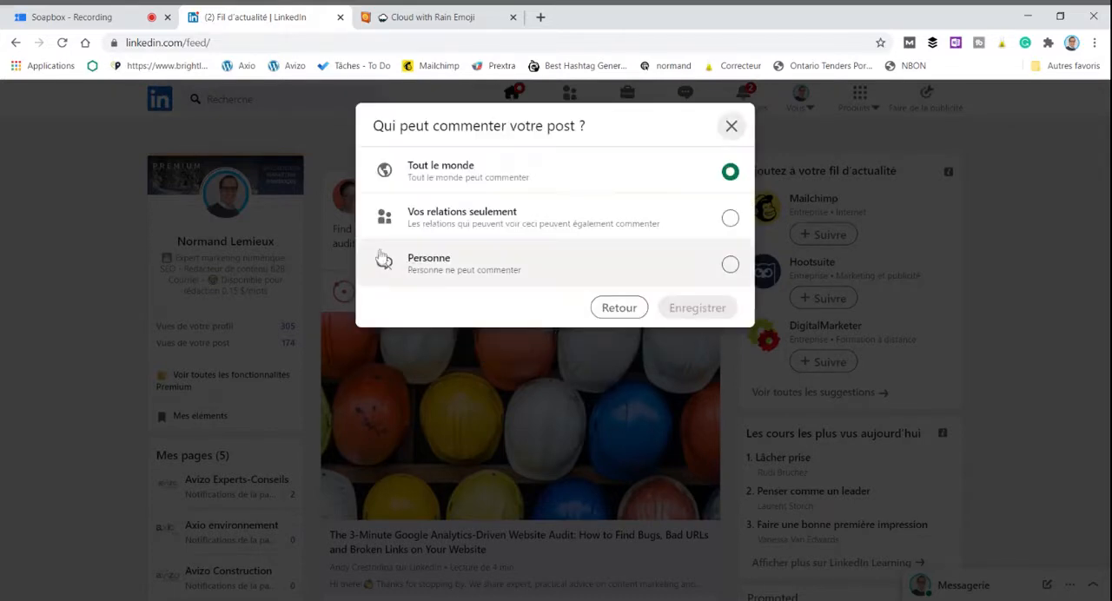
click(640, 312)
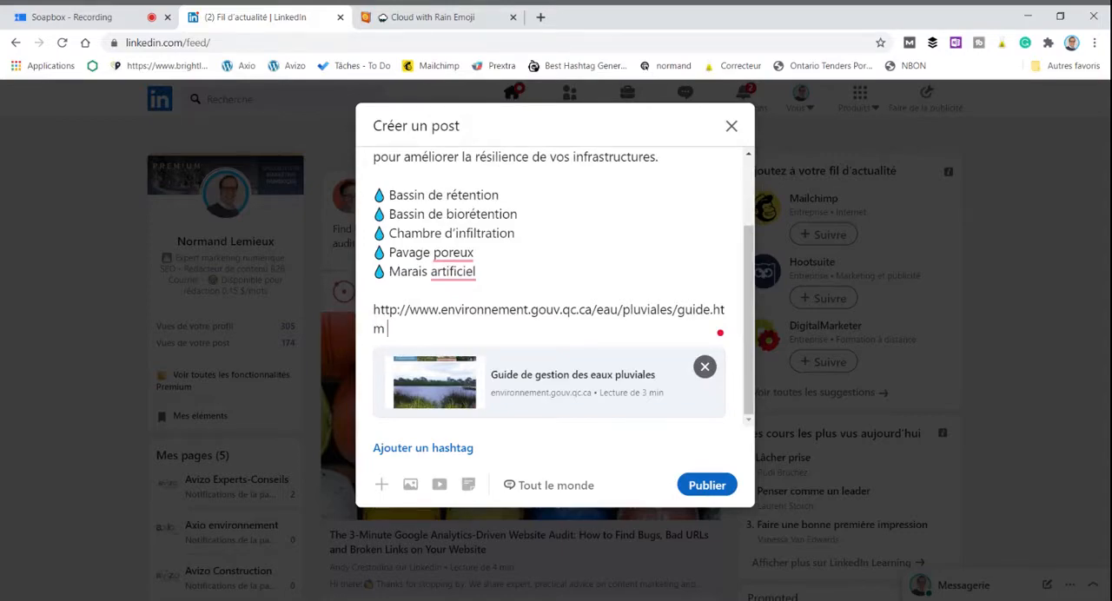
Step: Discard the draft post and start creating an event from the feed
click(732, 126)
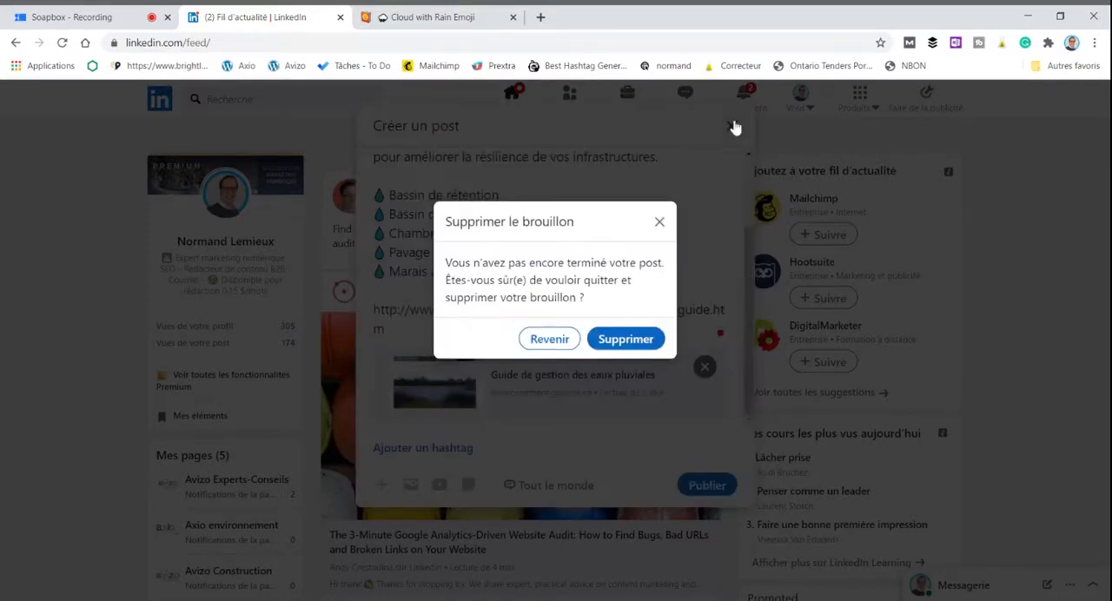
click(637, 343)
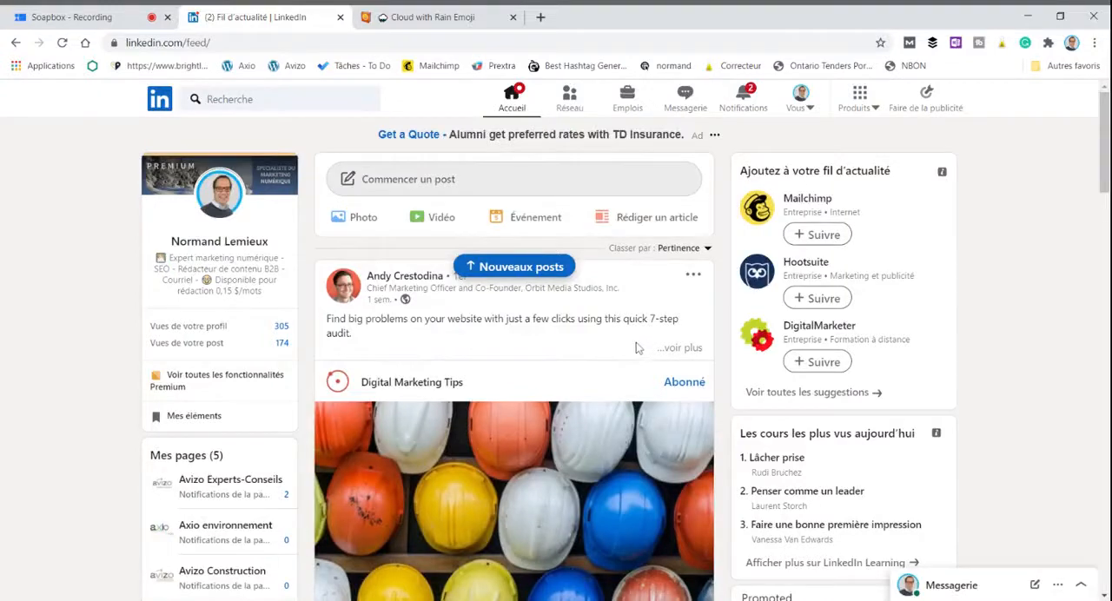
click(526, 225)
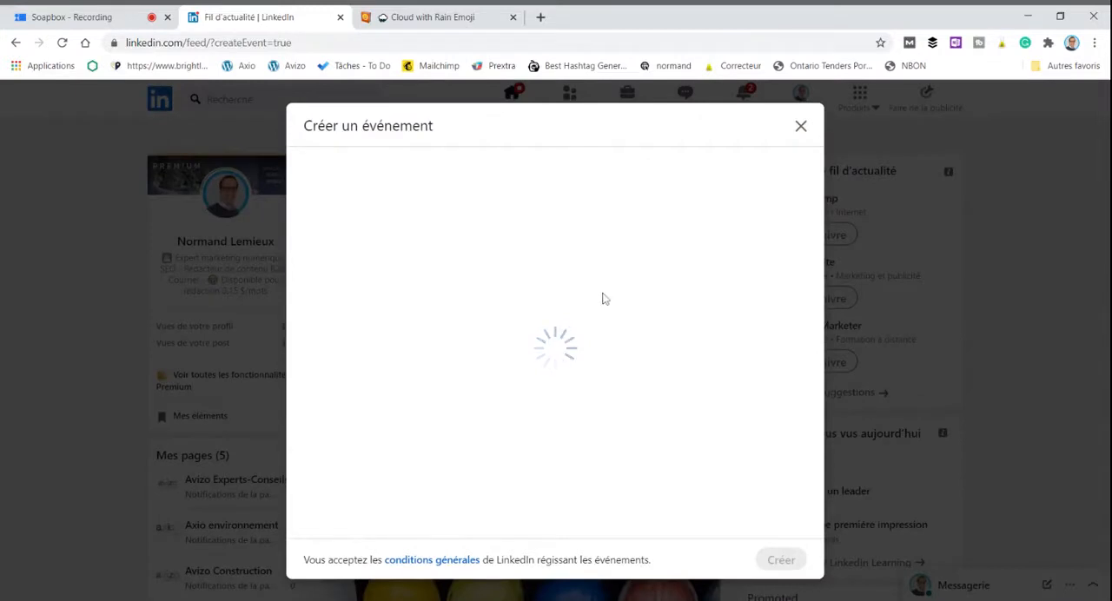
click(613, 365)
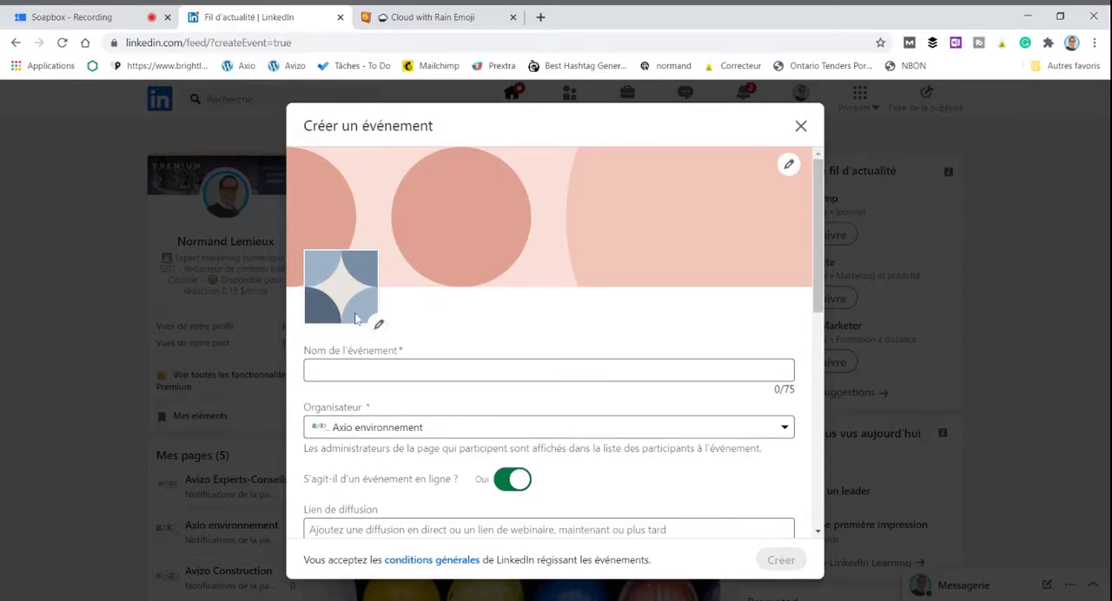
Step: Examine the event form, including the organizer choices, broadcast link, dates and times, description, speakers, ticketing website and visibility options
scroll(587, 271, down, 1)
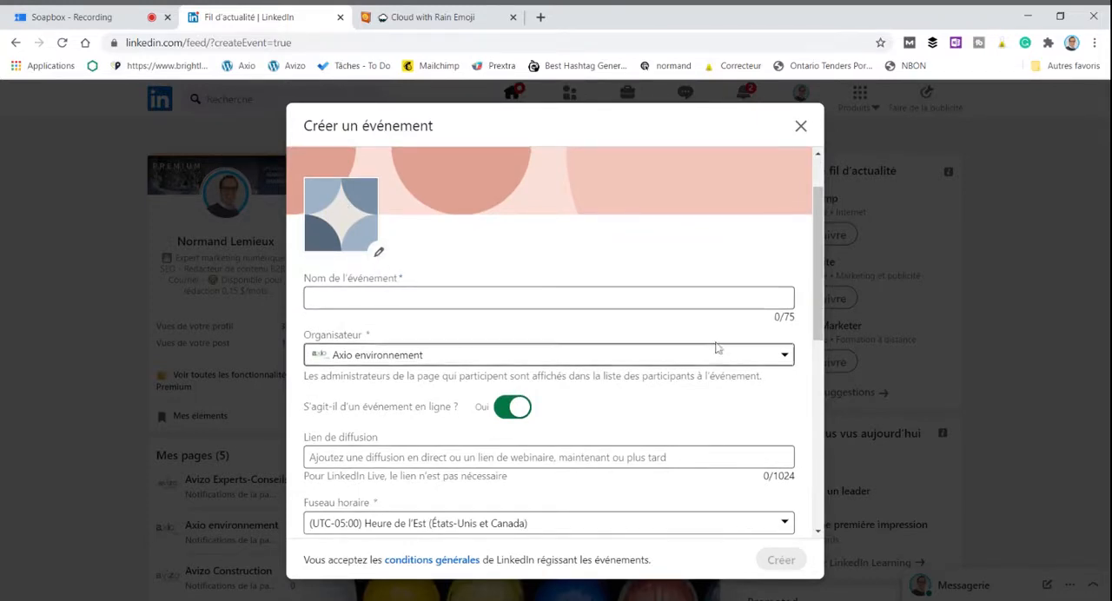
click(781, 356)
scroll(556, 320, down, 2)
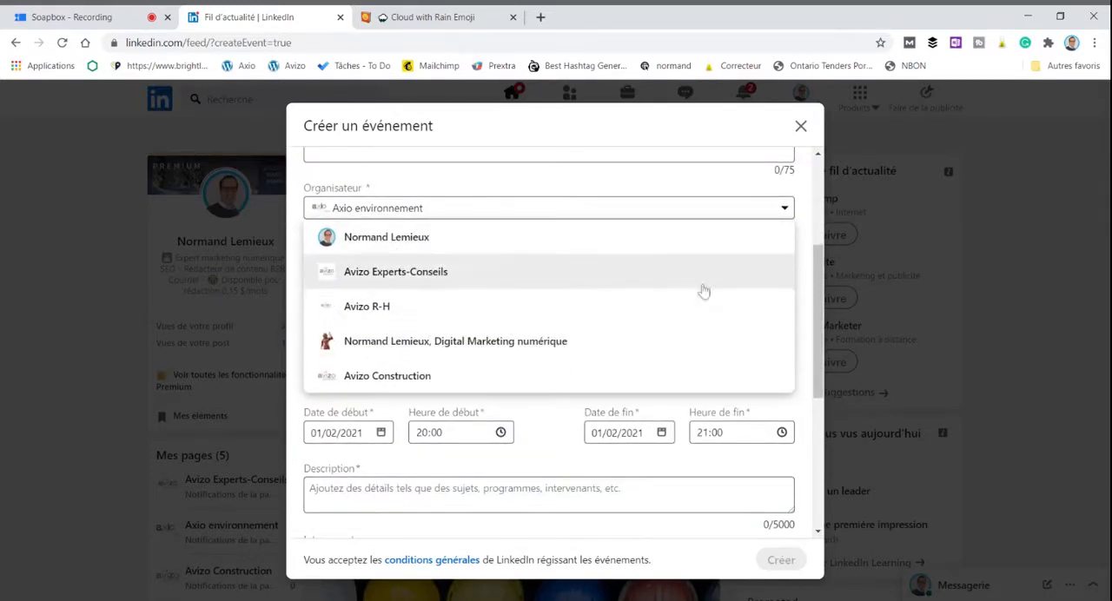
click(786, 211)
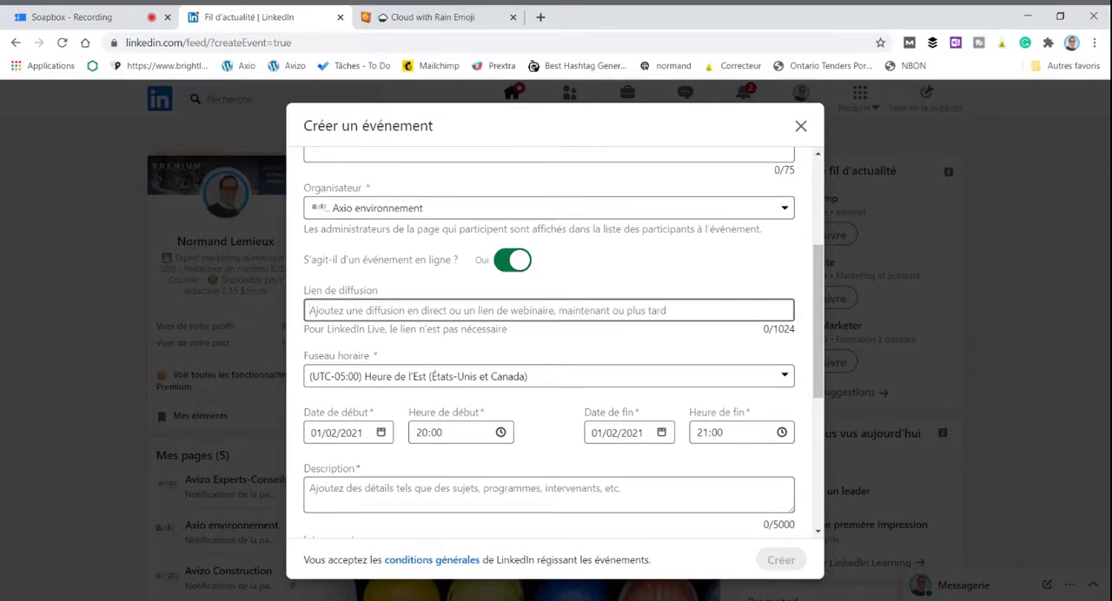
scroll(556, 330, down, 1)
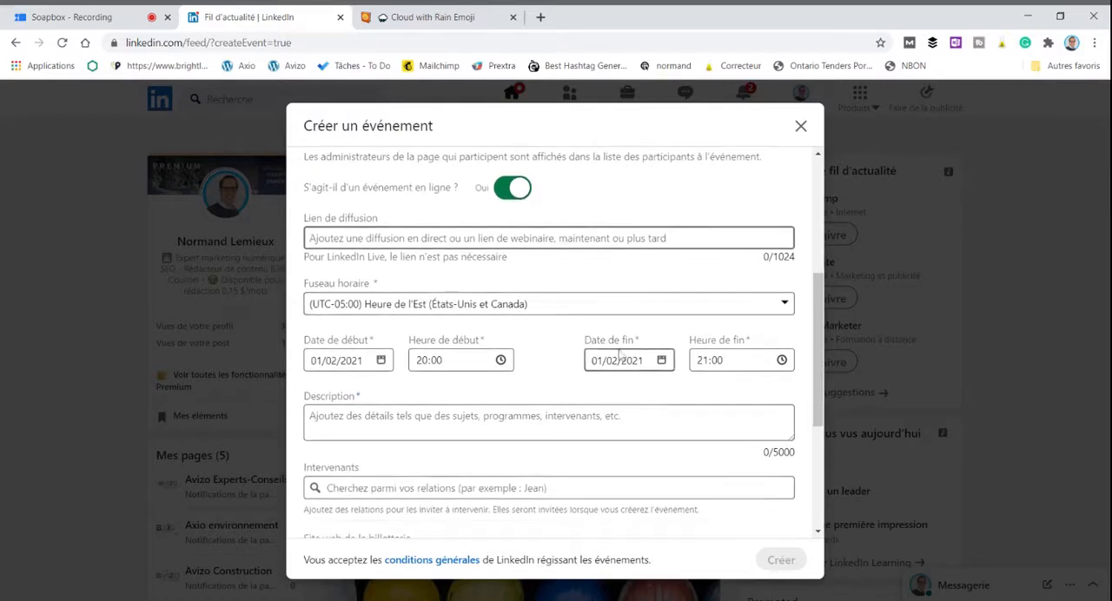
scroll(560, 347, down, 1)
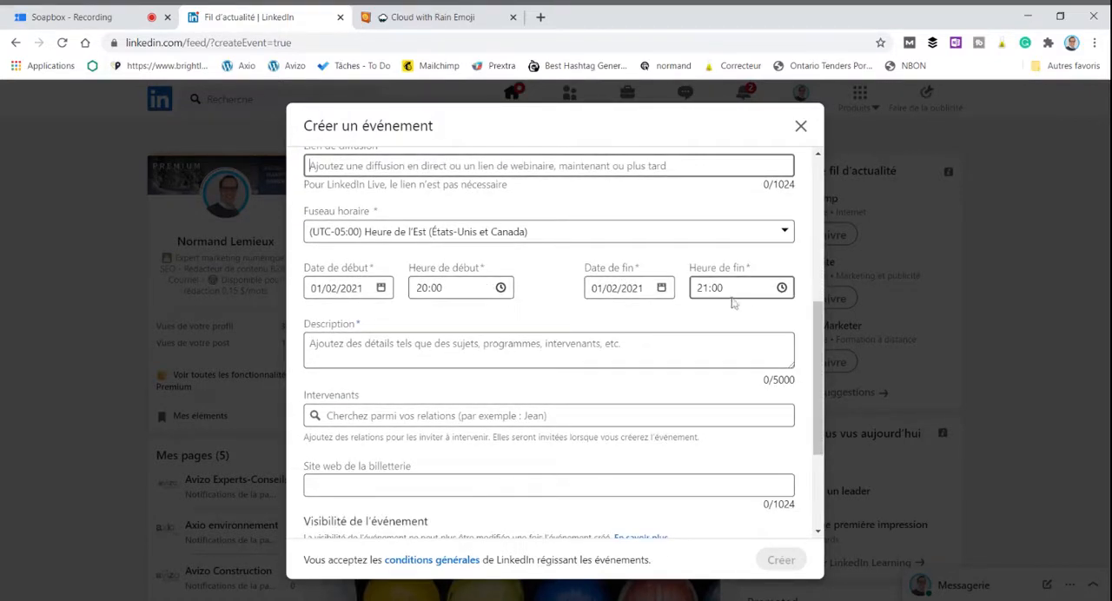
scroll(558, 321, down, 1)
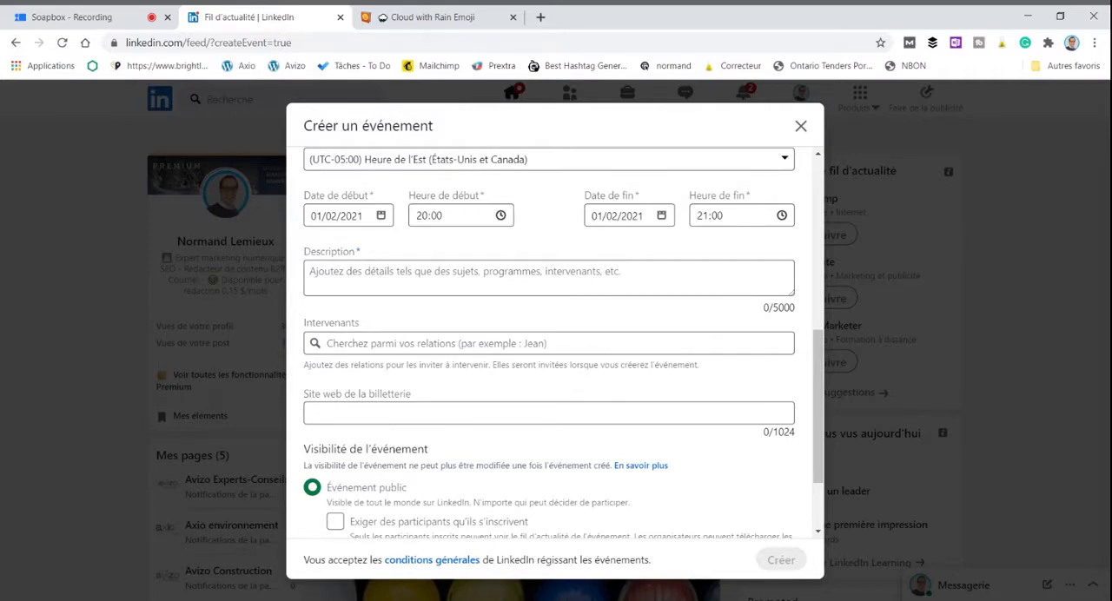
scroll(507, 382, down, 1)
scroll(536, 372, down, 1)
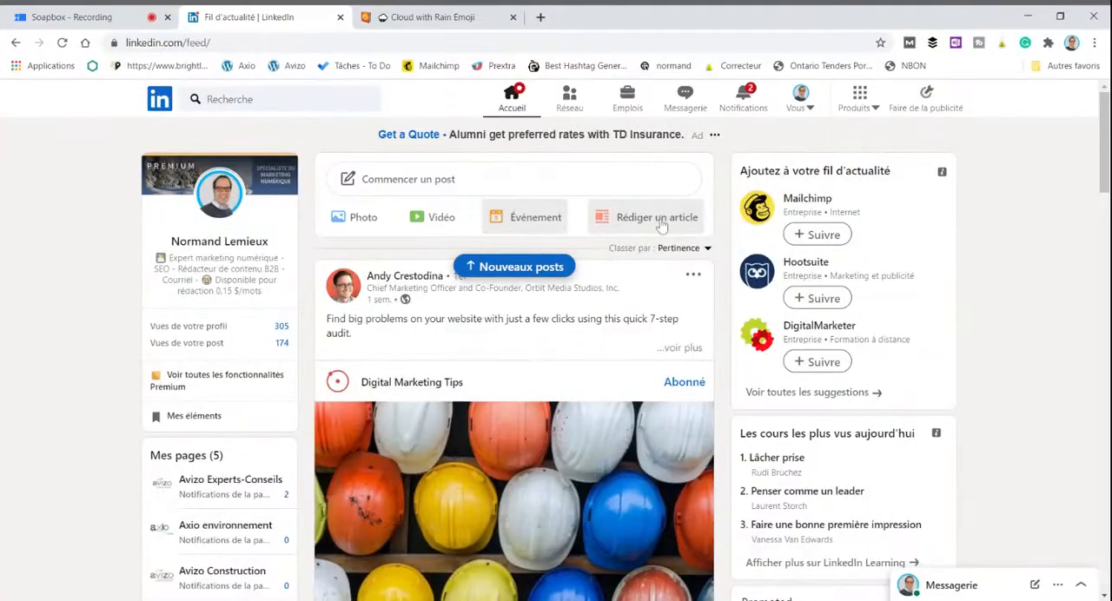
Step: Start a new LinkedIn article and upload the photo of workers beside a large corrugated pipe as its cover image
click(660, 224)
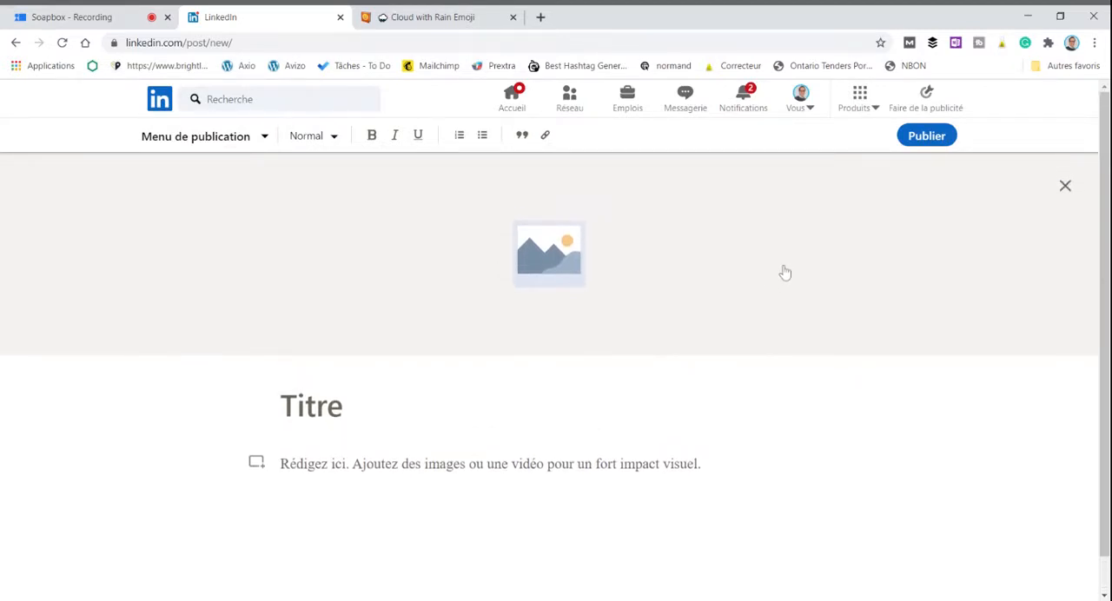
click(544, 252)
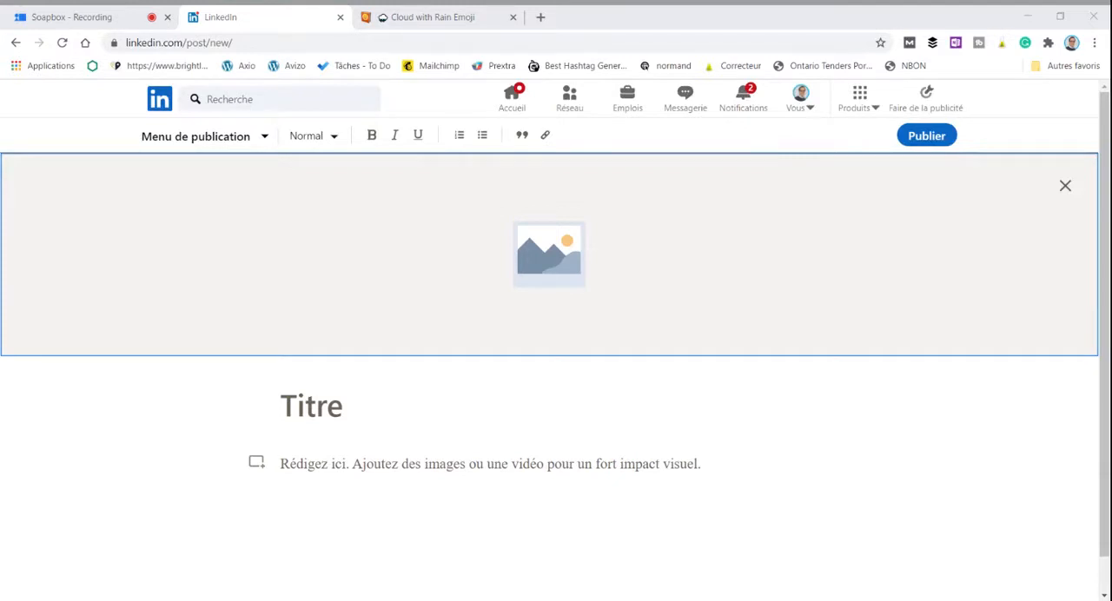
click(722, 489)
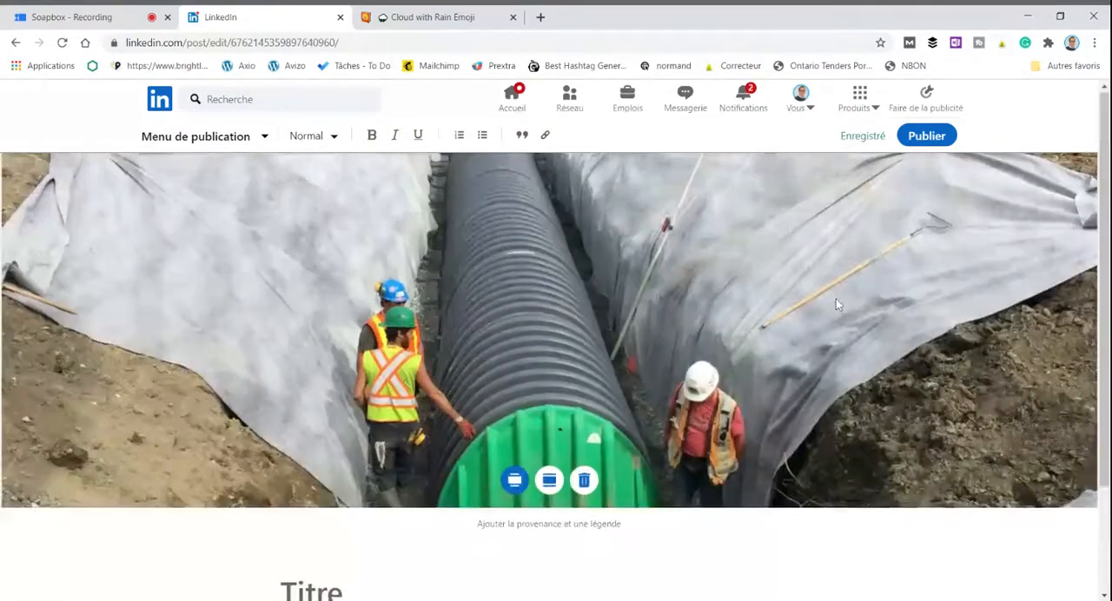
Step: Enter "lwkjhlskdhj" as the article title and open the media insertion options for the article body
scroll(836, 304, down, 3)
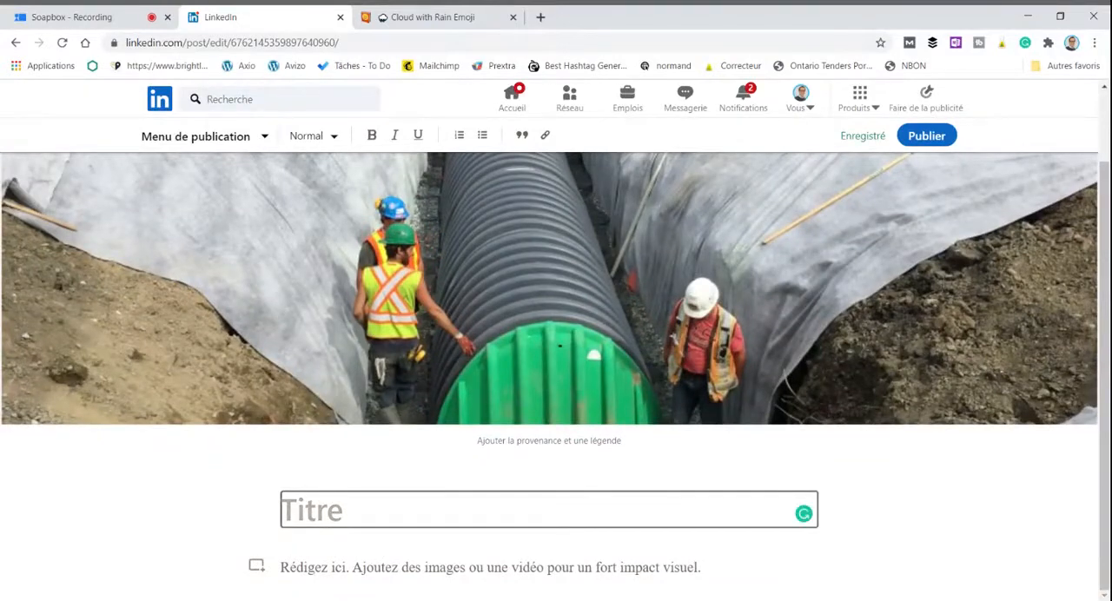
text(lwkjhlskdhj)
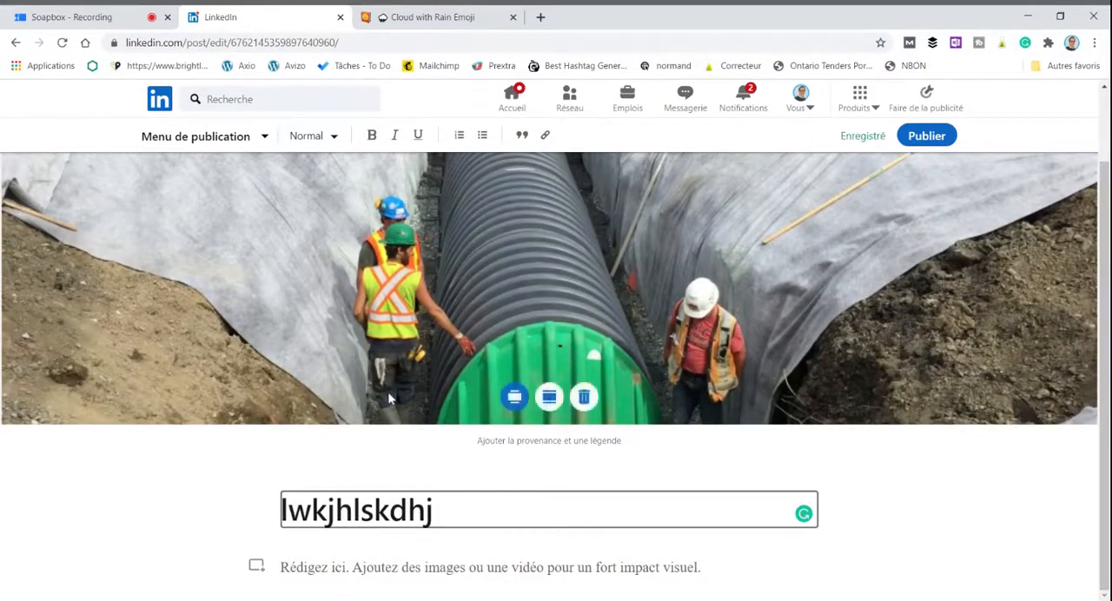
click(408, 568)
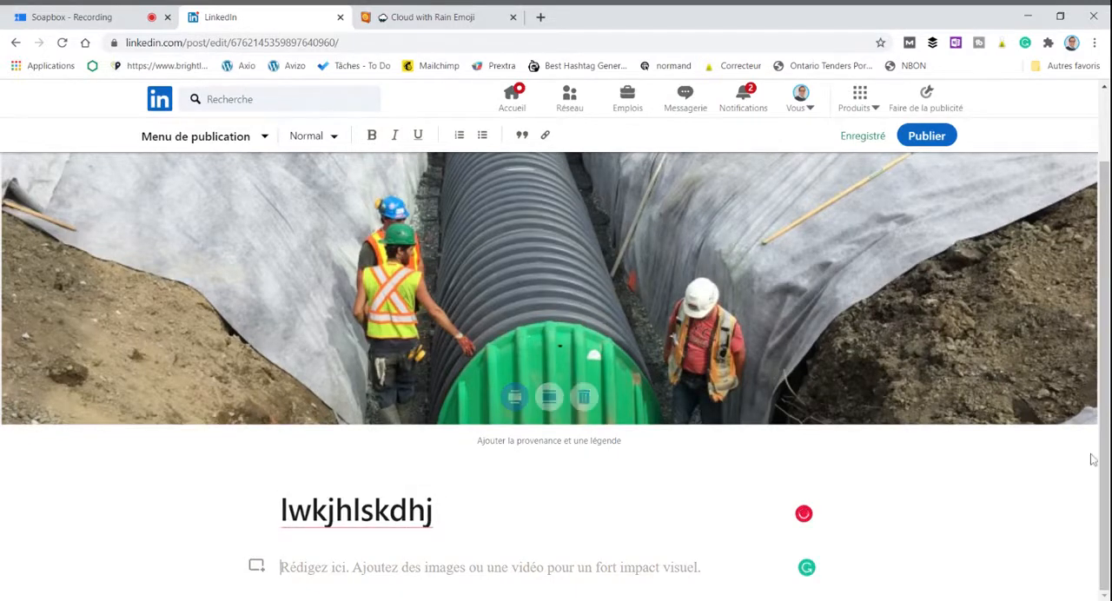
click(256, 566)
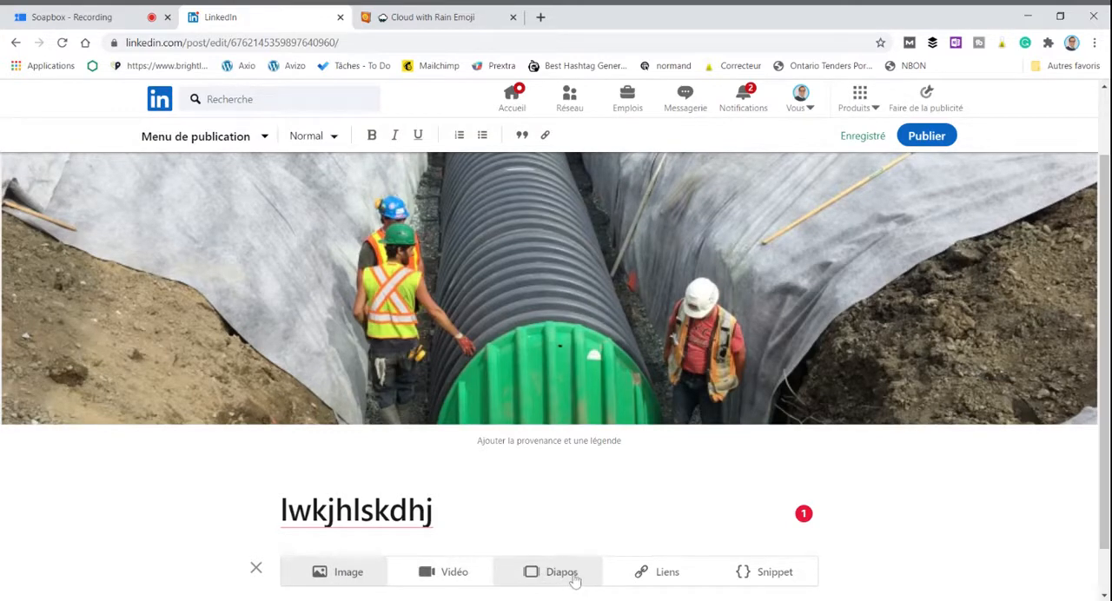
Step: Insert a code snippet in the article body containing the lines "lksdfjglkd" and "lskjgoijgsf"
click(787, 579)
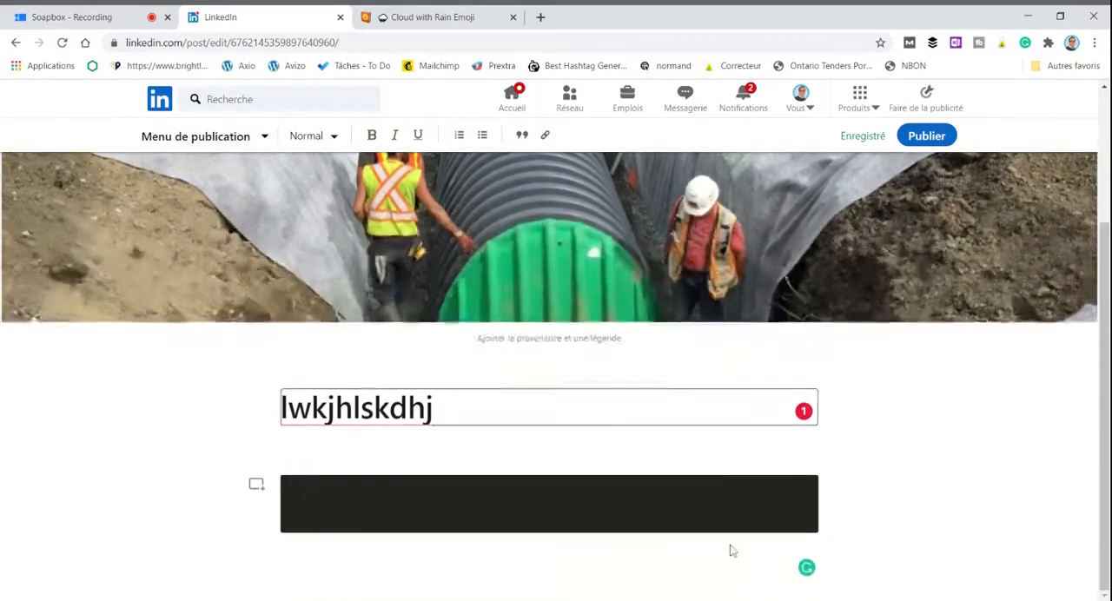
text(lksdfjglkd)
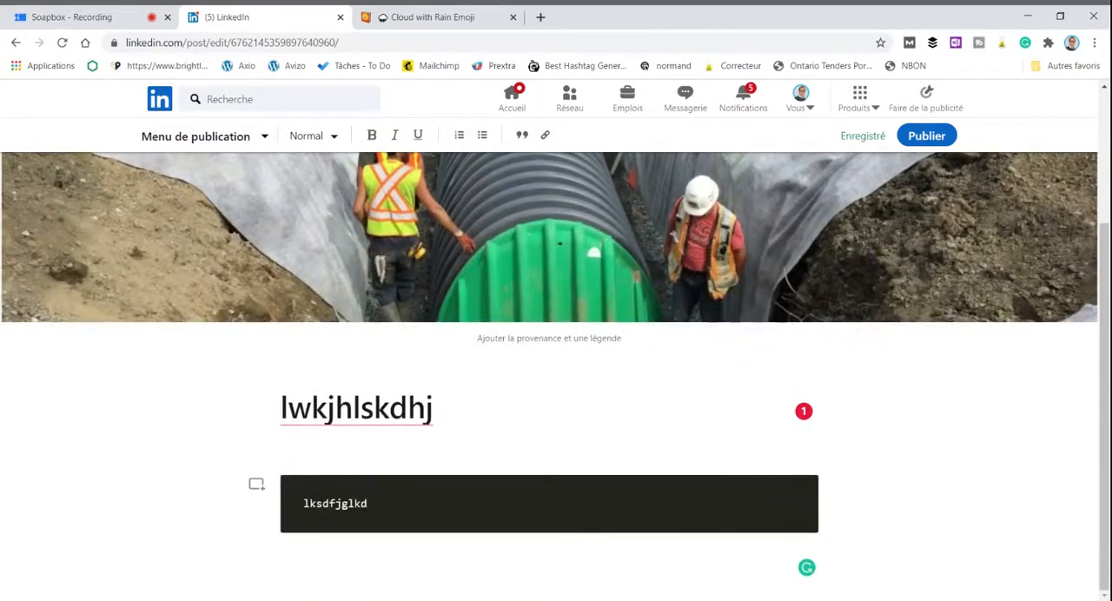
key(Return)
text(lskjgoijgsf)
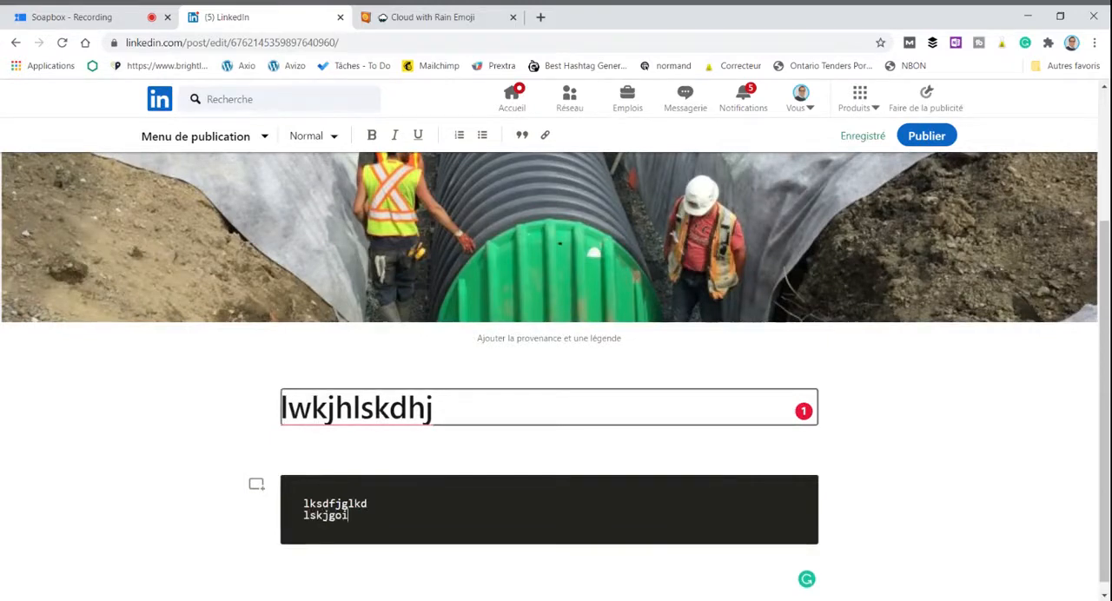
Step: Add the heading "Bassin de rétention" below the code snippet in the Titre 2 style
click(695, 589)
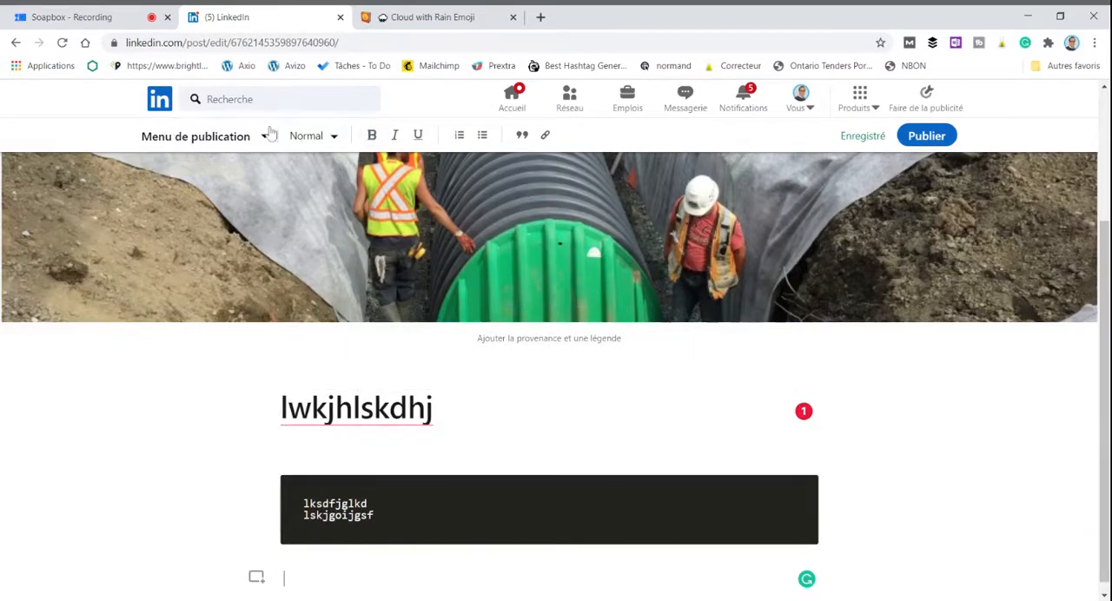
click(335, 137)
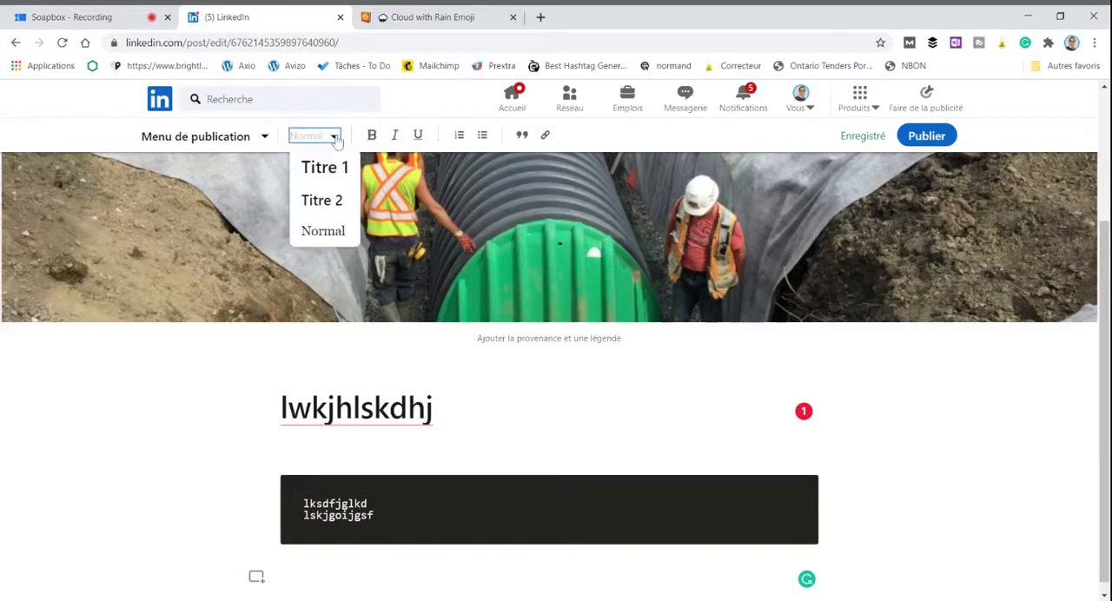
click(319, 200)
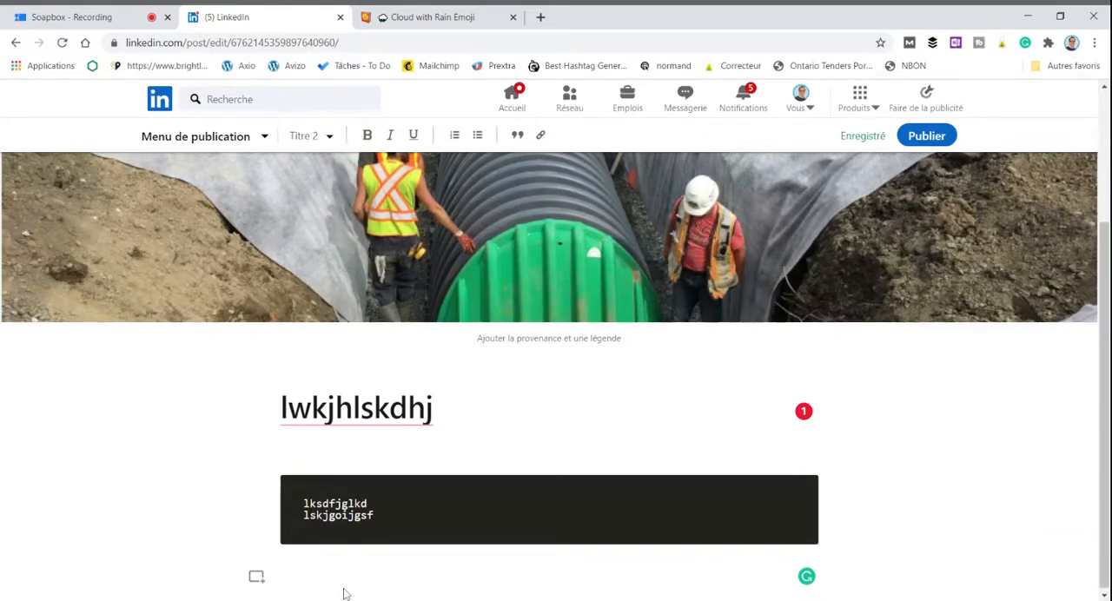
text(Bassin de )
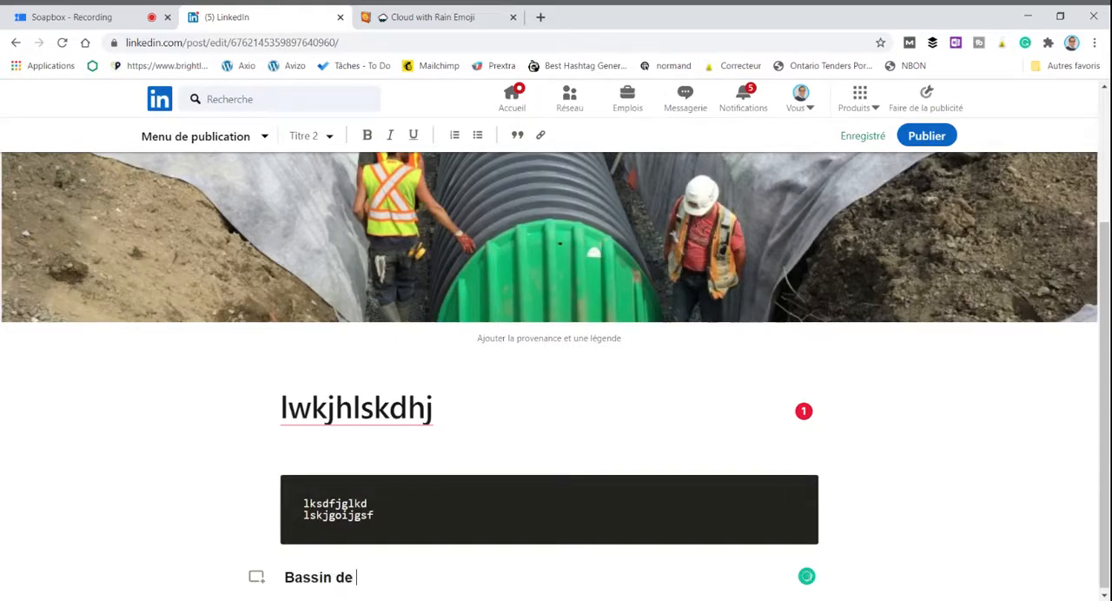
text(rétention)
key(Return)
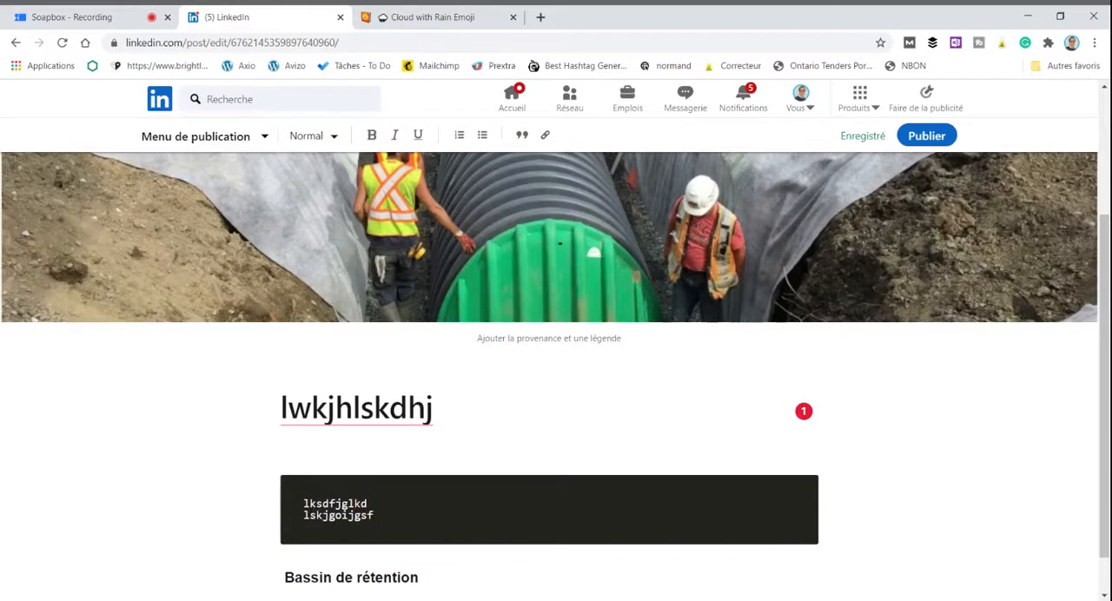
Step: Add the normal-text lines "Bassin de biorétention" and "Chambre d'infiltration", and remove the leading space from the "Bassin de rétention" heading
text(Bassin)
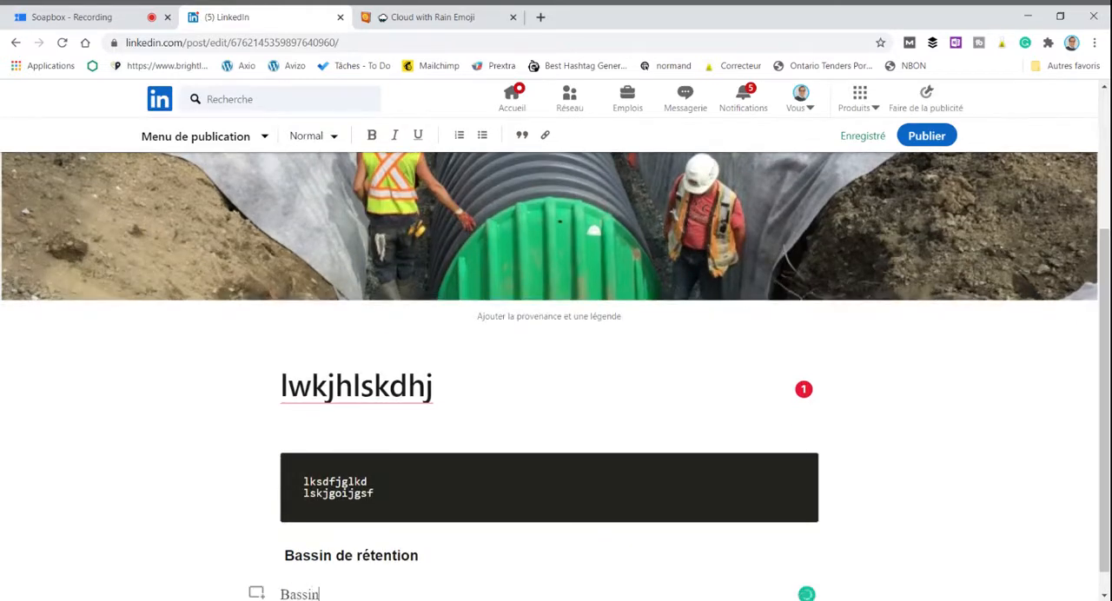
text( de bio)
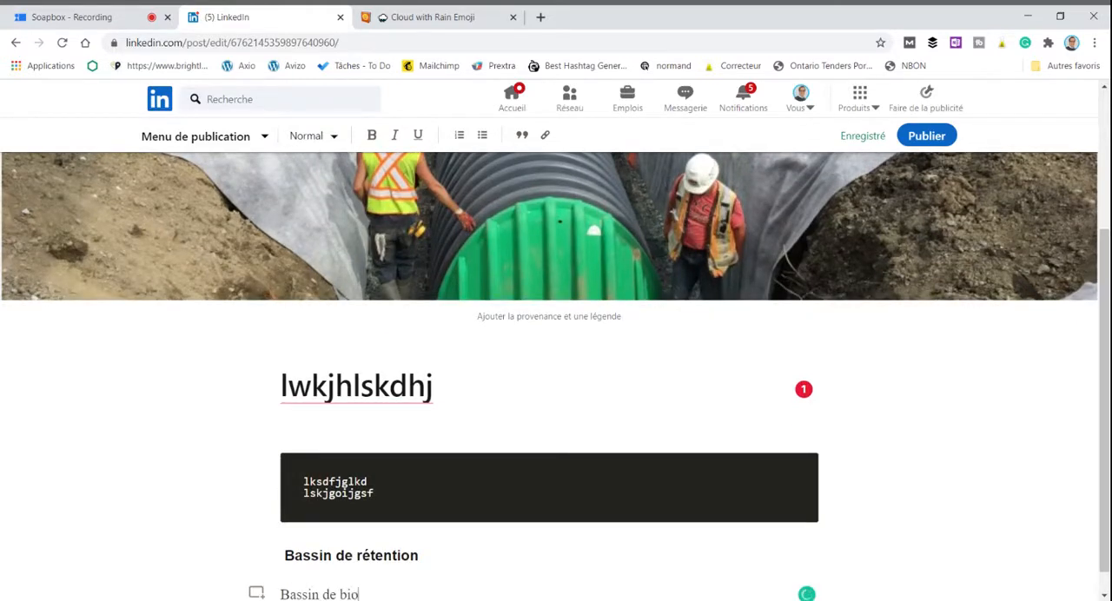
text(rétention)
key(Return)
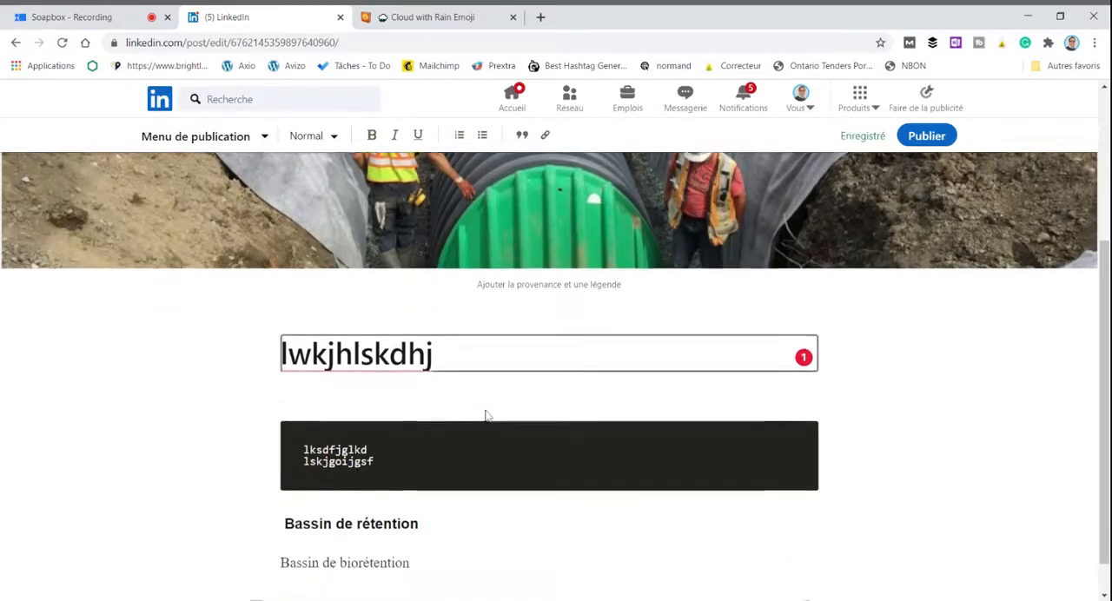
text(Cham)
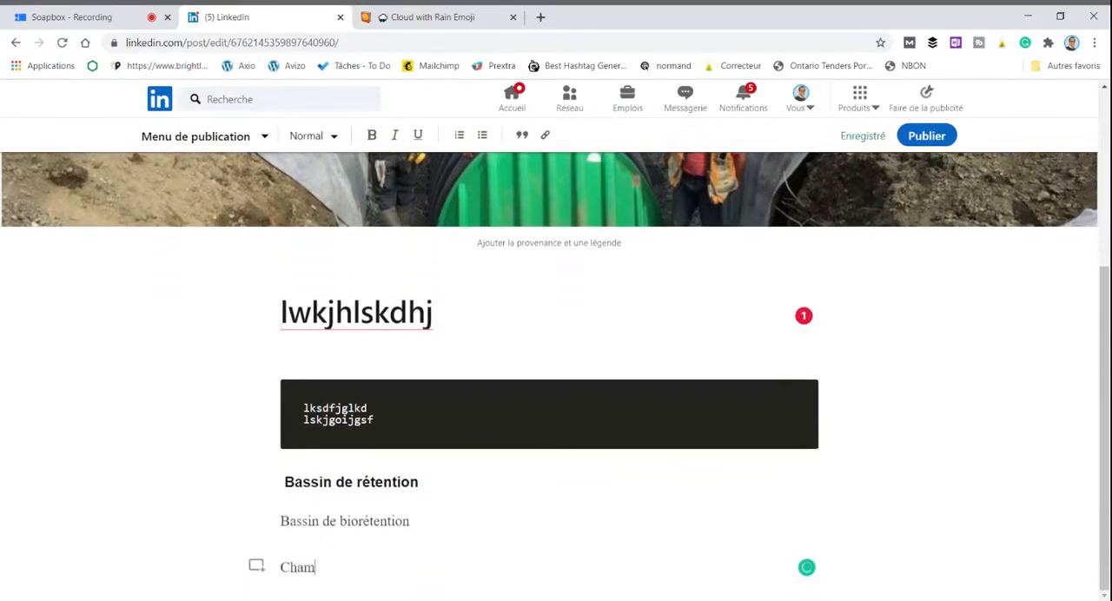
text(bre d'infiltration)
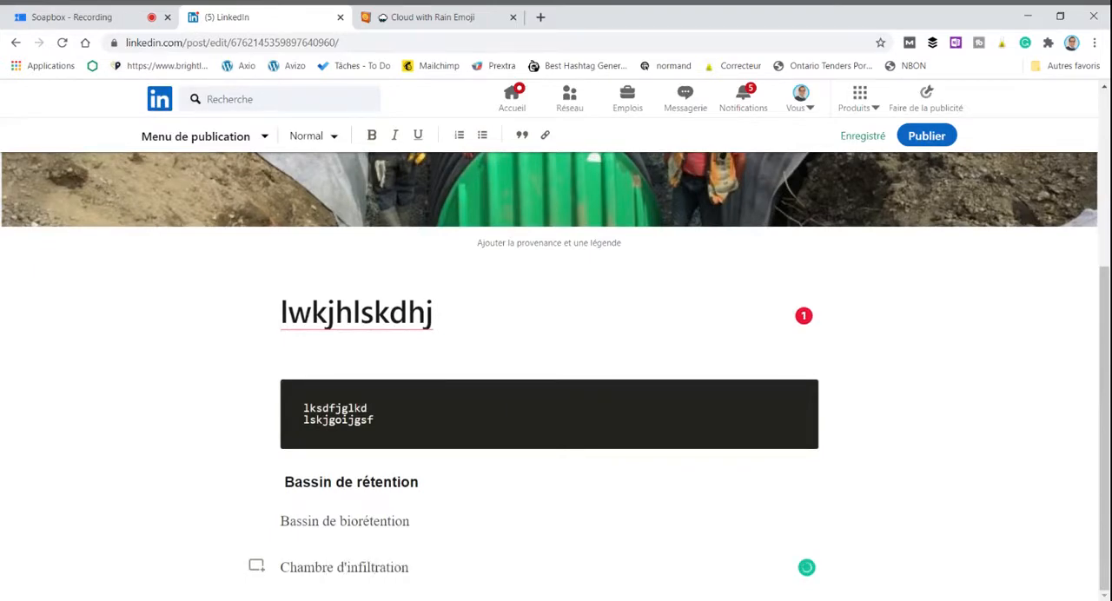
click(278, 483)
key(BackSpace)
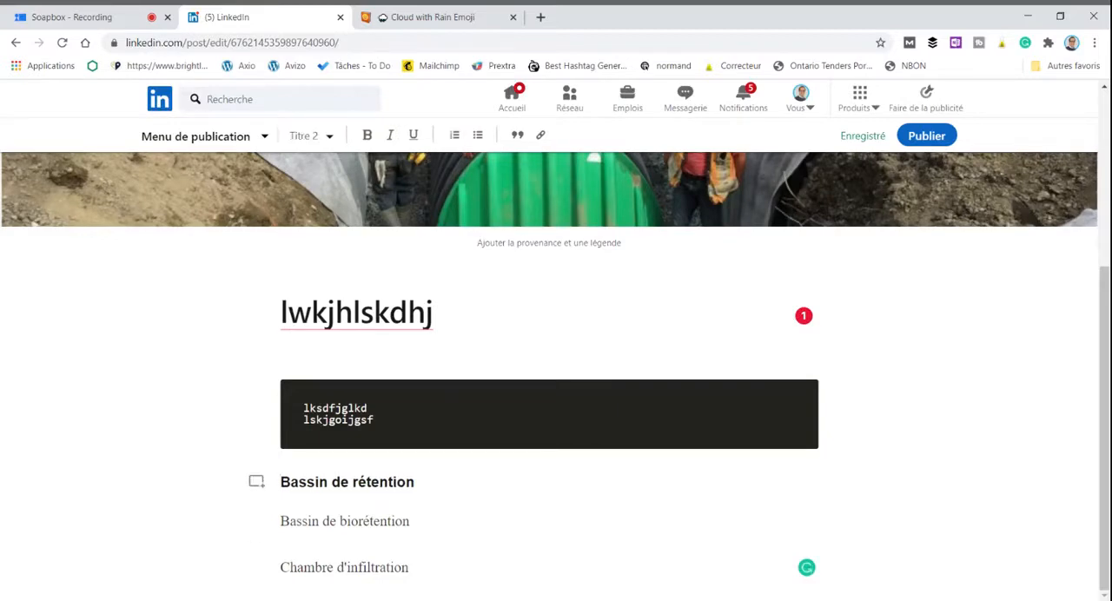
Step: Try to apply the Titre 2 style to the "Bassin de biorétention" line
drag(410, 521, 254, 524)
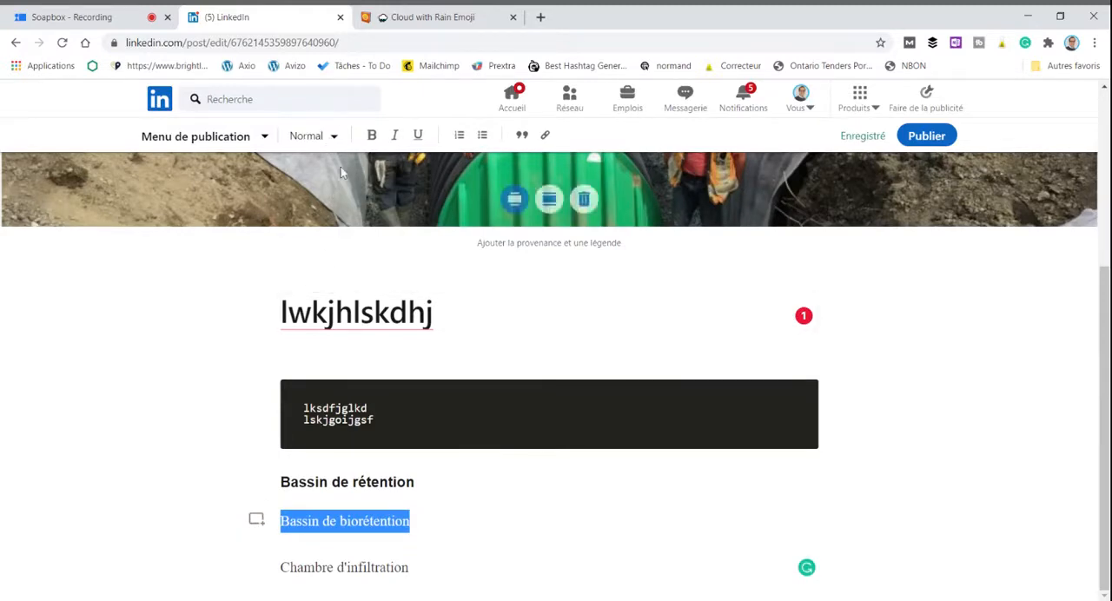
click(332, 139)
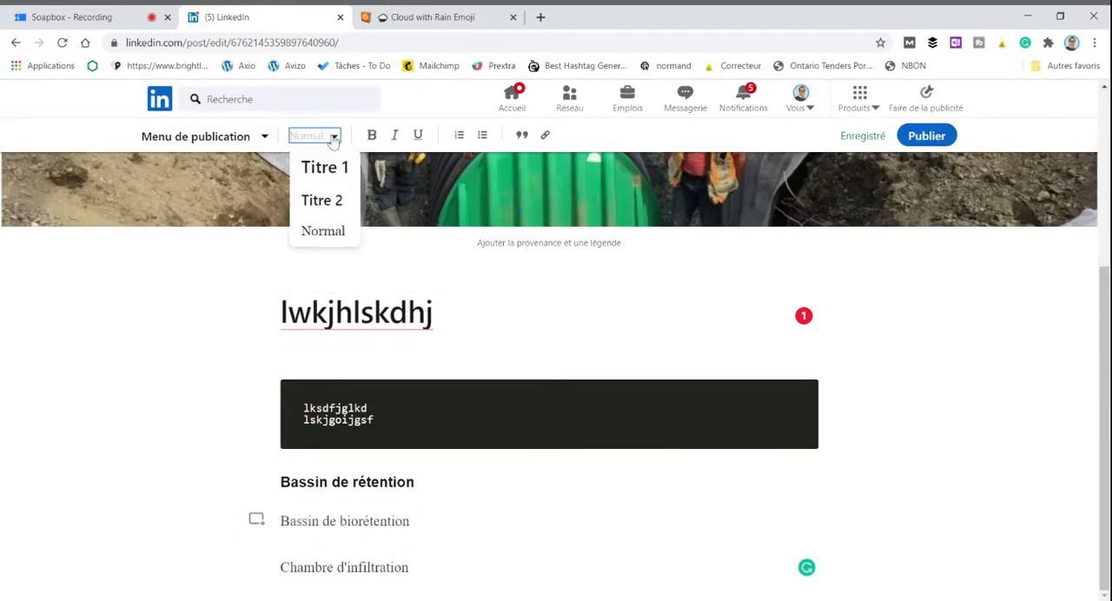
click(325, 204)
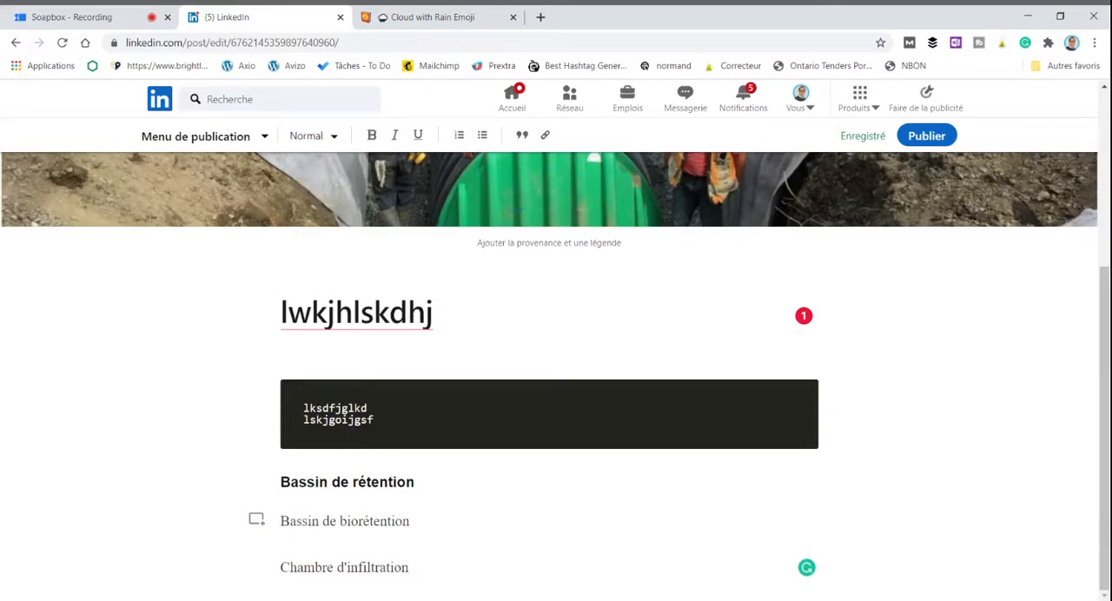
drag(410, 521, 279, 521)
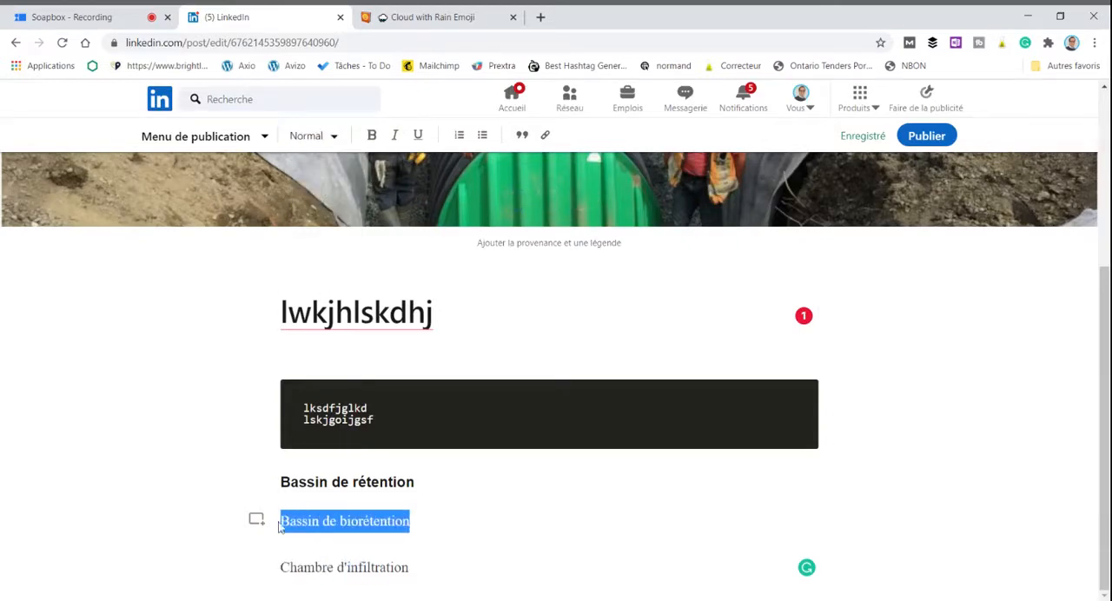
click(327, 139)
click(310, 200)
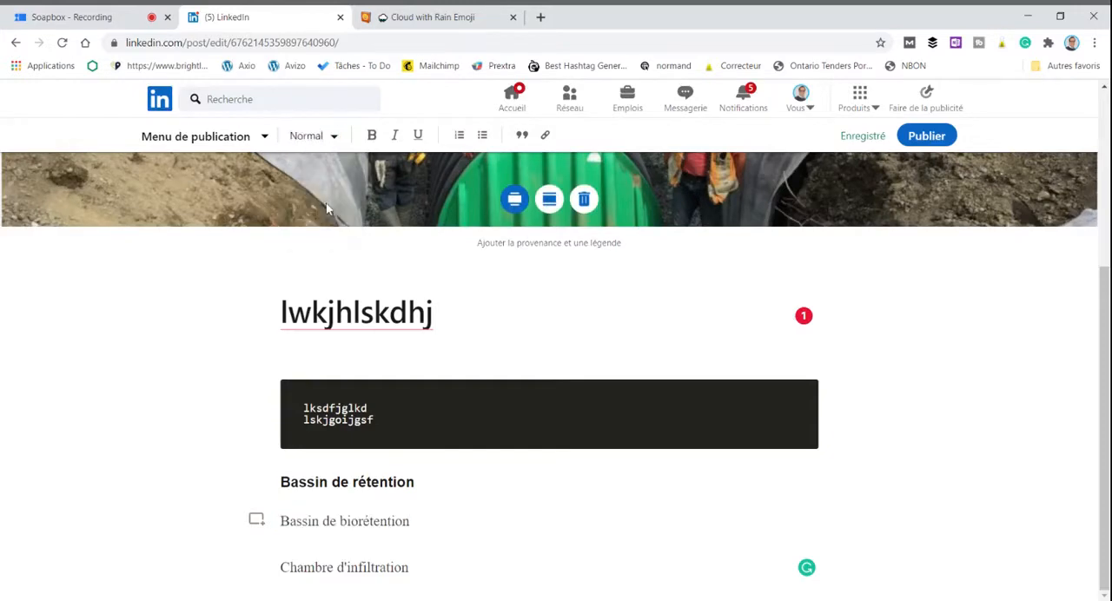
drag(410, 521, 280, 522)
click(330, 139)
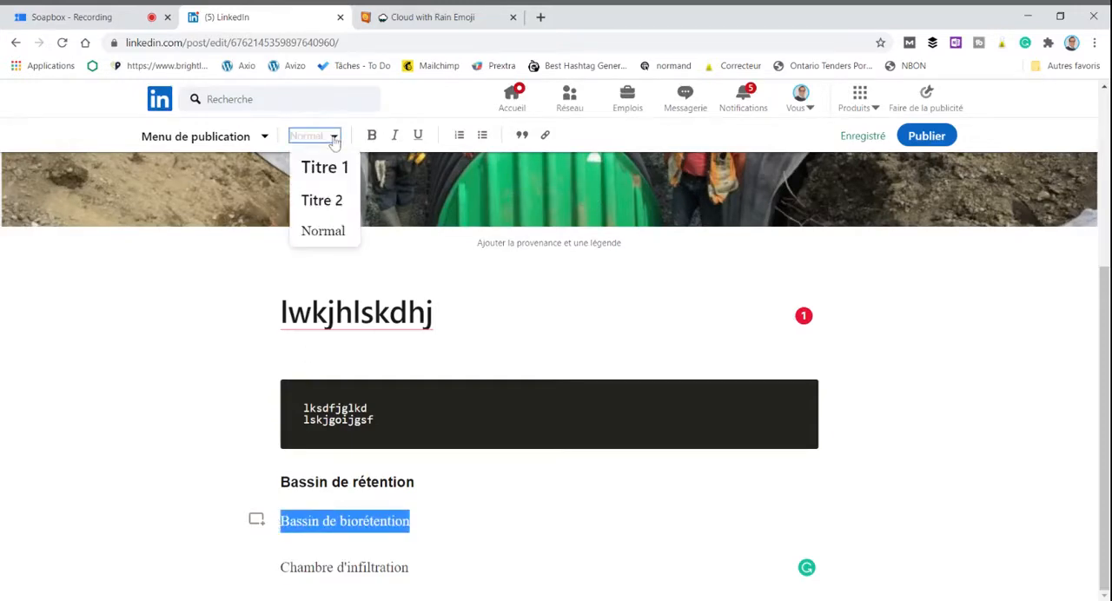
click(330, 202)
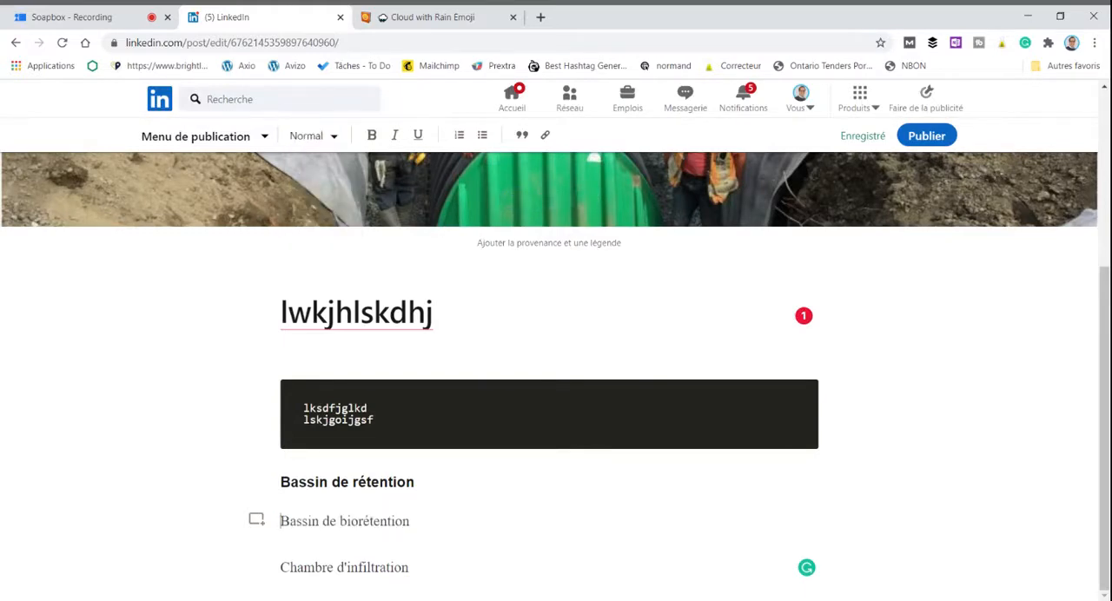
Step: Convert "Bassin de biorétention" and "Chambre d'infiltration" to Titre 2 by merging each into the heading above and splitting it off again
key(BackSpace)
key(Return)
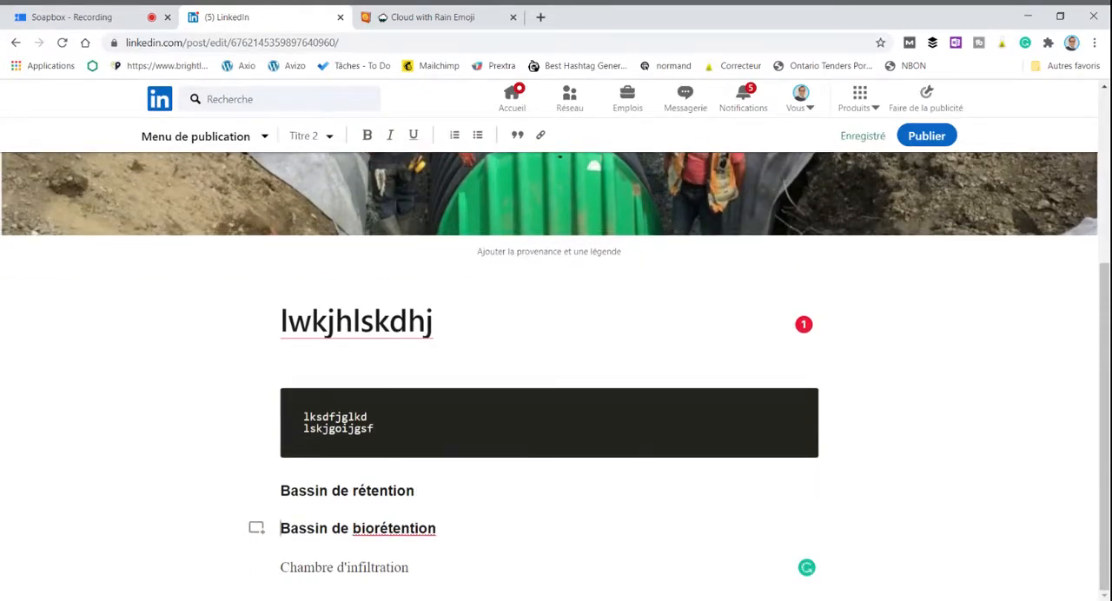
click(280, 567)
key(BackSpace)
key(Return)
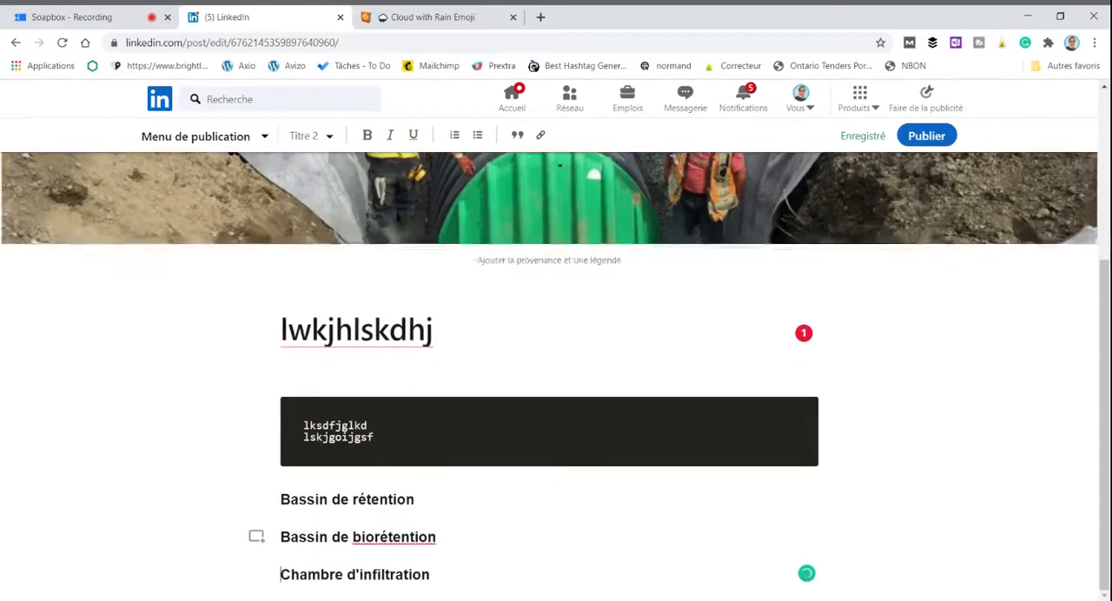
Step: Add the body text "lksfjlksjfj" under "Bassin de biorétention" and "kjshfgvkjhgkj" under "Chambre d'infiltration"
click(437, 537)
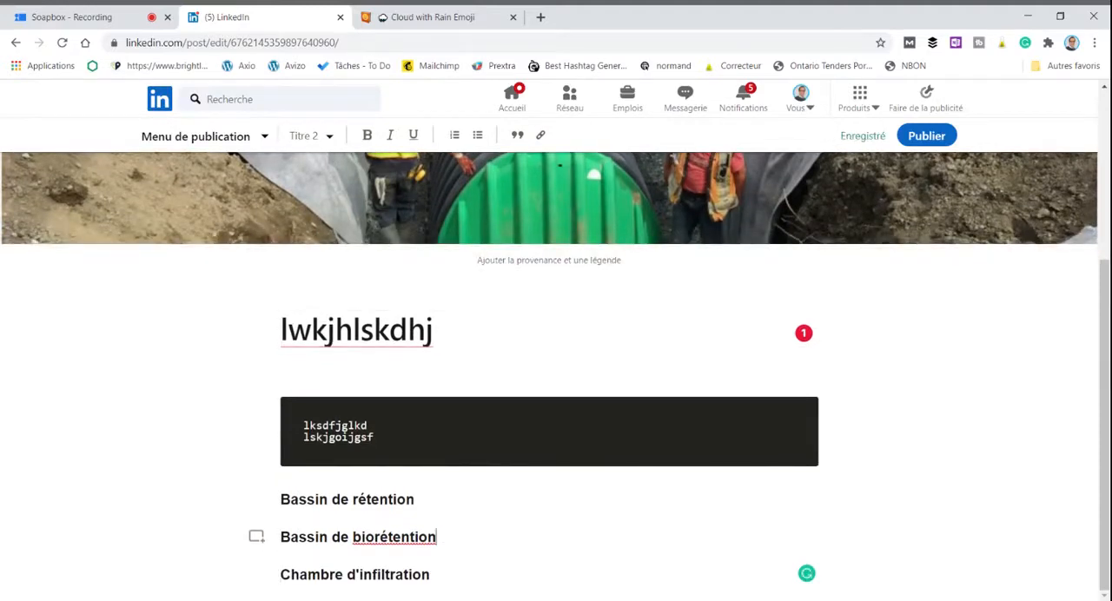
key(Return)
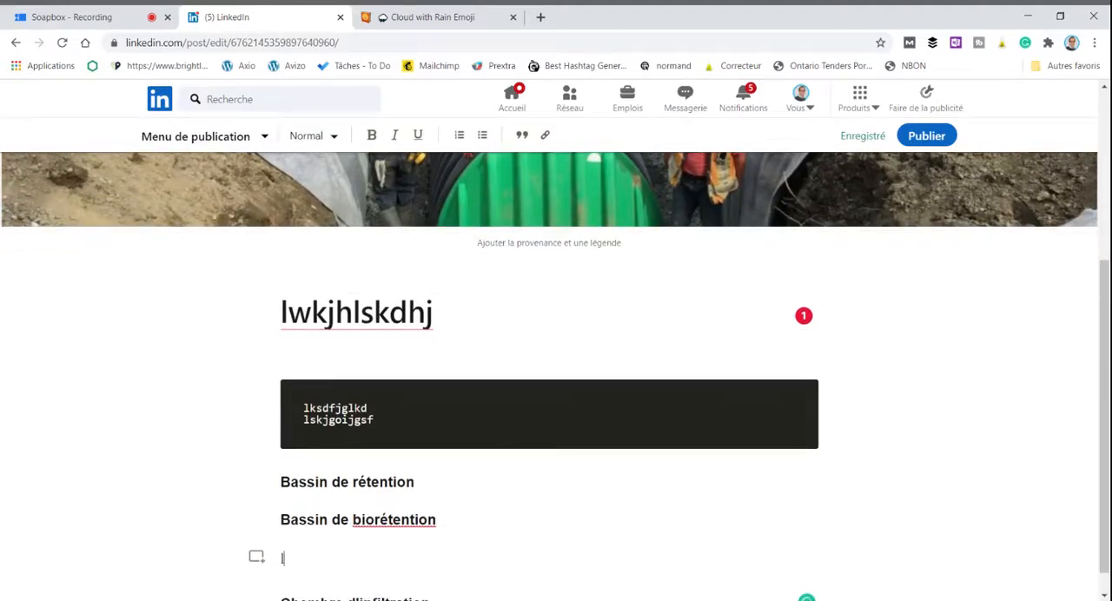
text(lksfjlksjfj)
scroll(549, 377, down, 1)
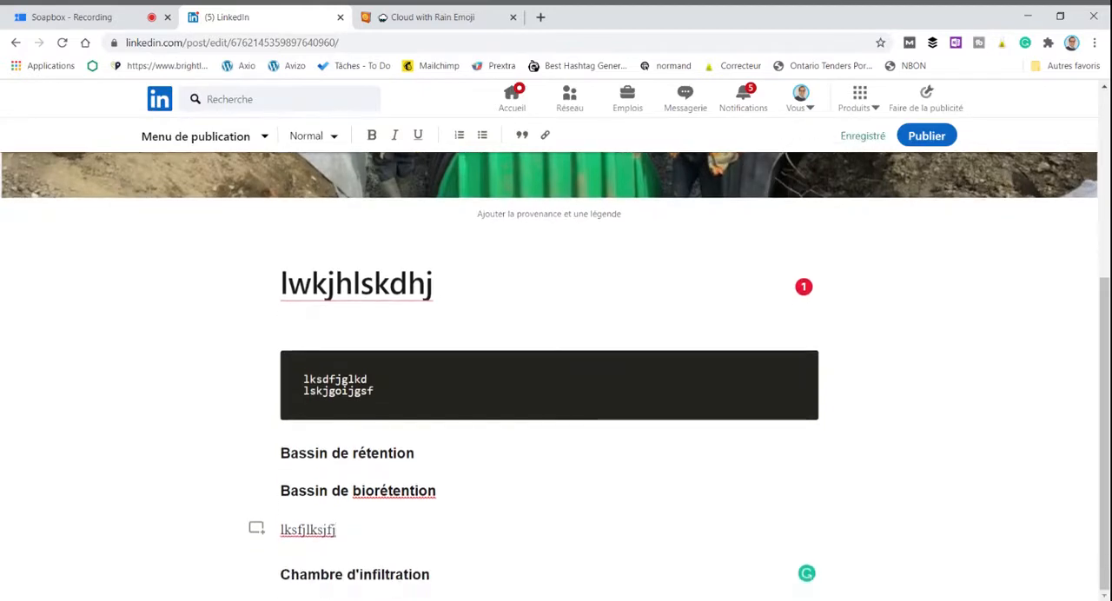
click(431, 575)
key(Return)
text(k)
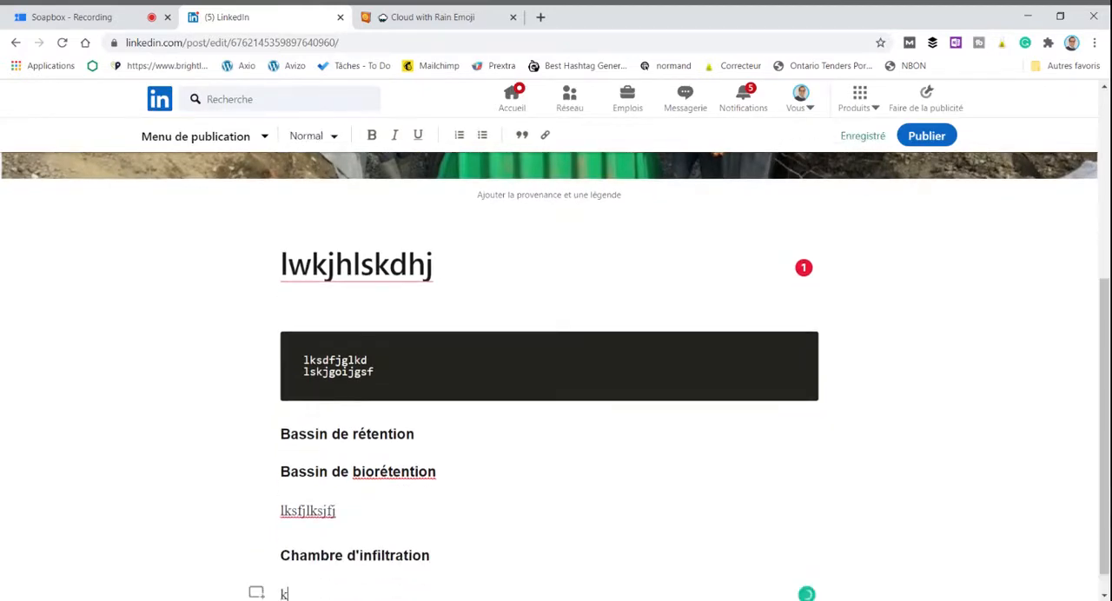
text(jshfgvkjhgkj)
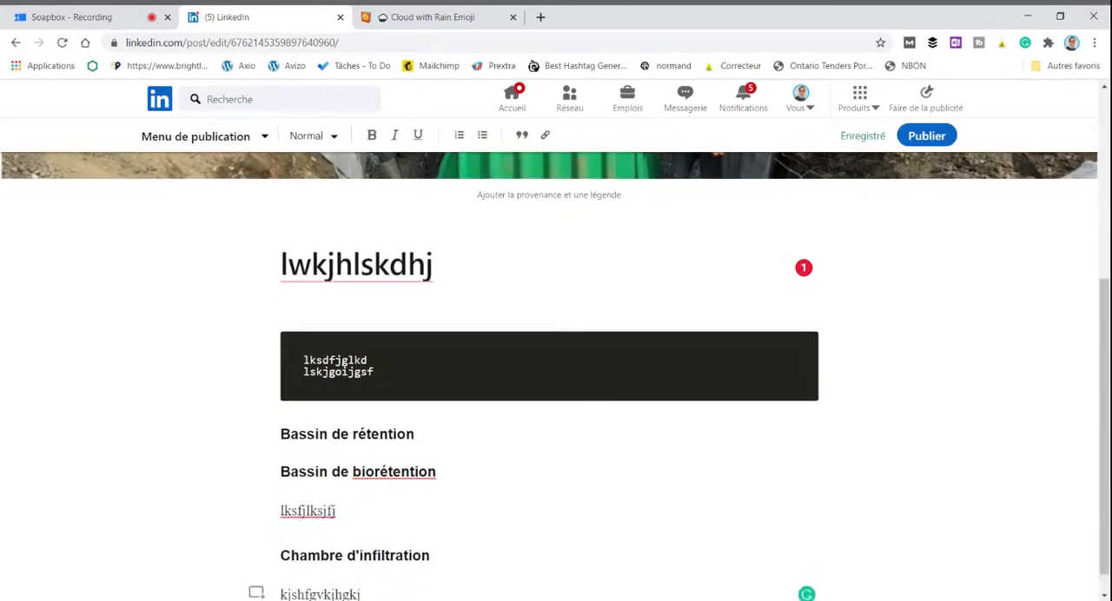
Step: Add the body text "kjfshgkjsh" under the "Bassin de rétention" heading
click(416, 434)
key(Return)
text(kjfshgk)
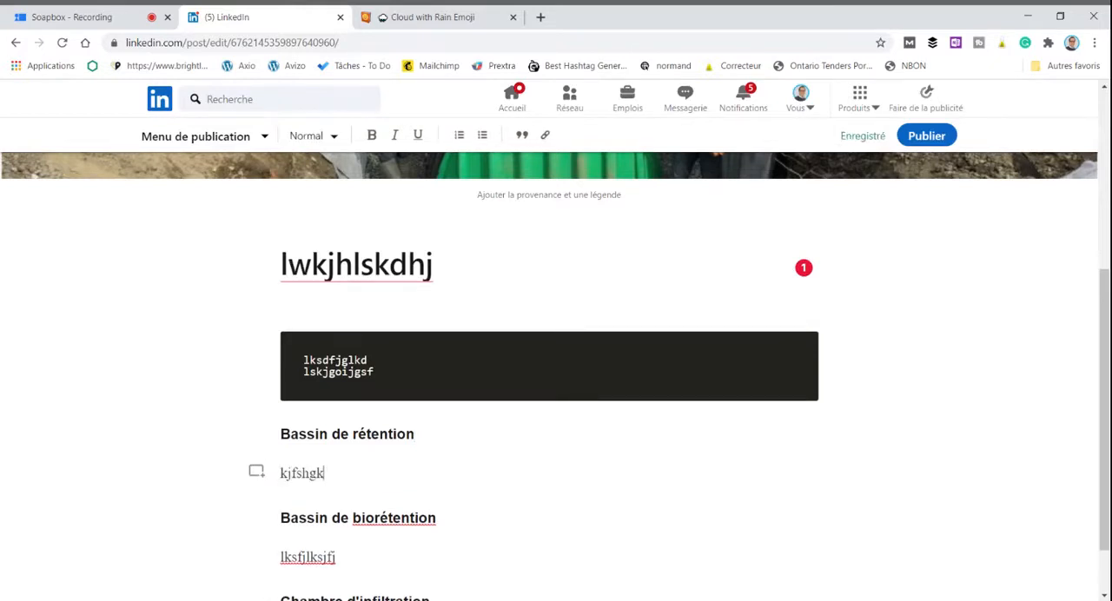
text(jsh)
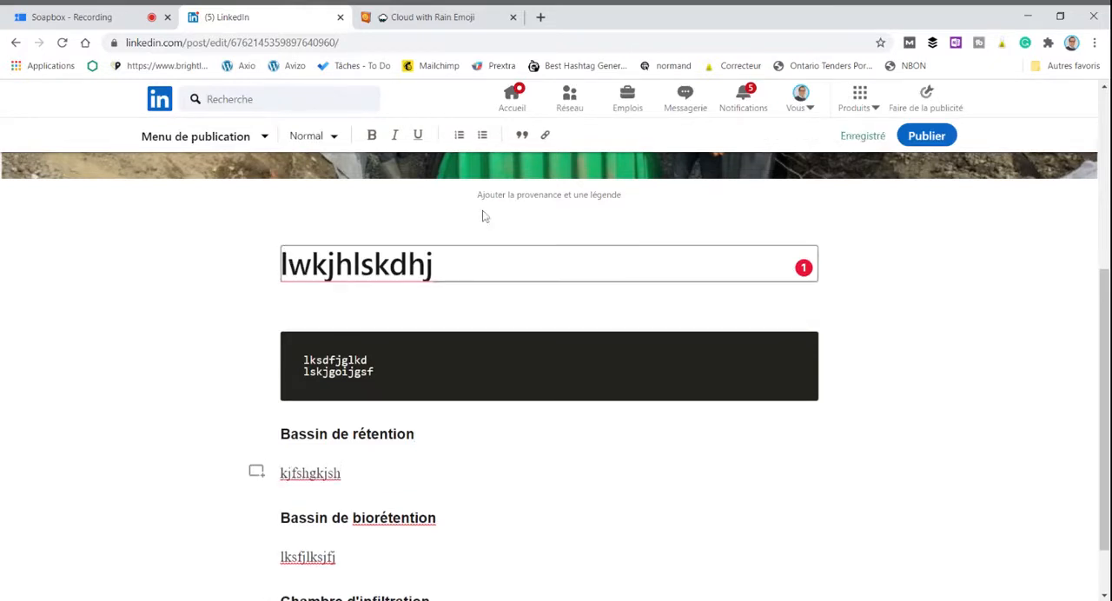
Step: Add the quotation "Autant en emporte le vent" as a quote block at the end of the article
scroll(549, 374, down, 1)
click(362, 567)
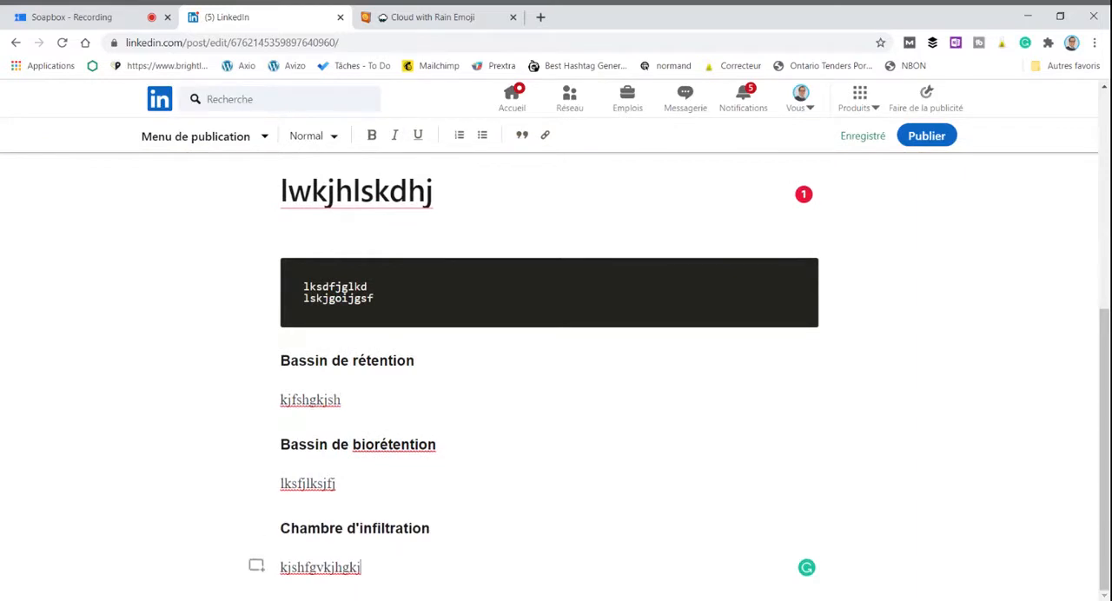
key(Return)
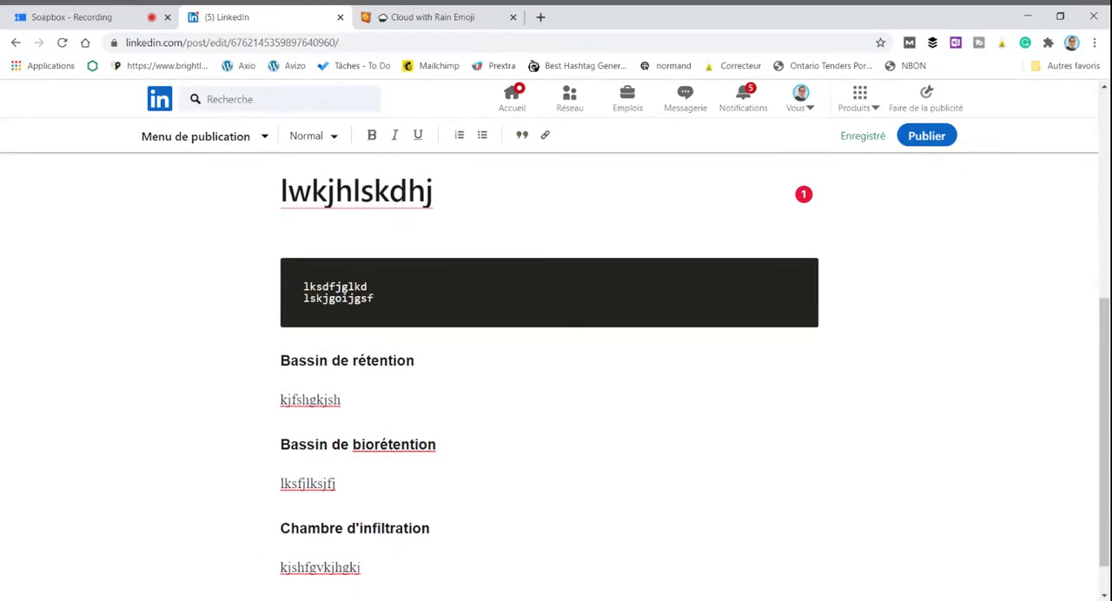
click(434, 191)
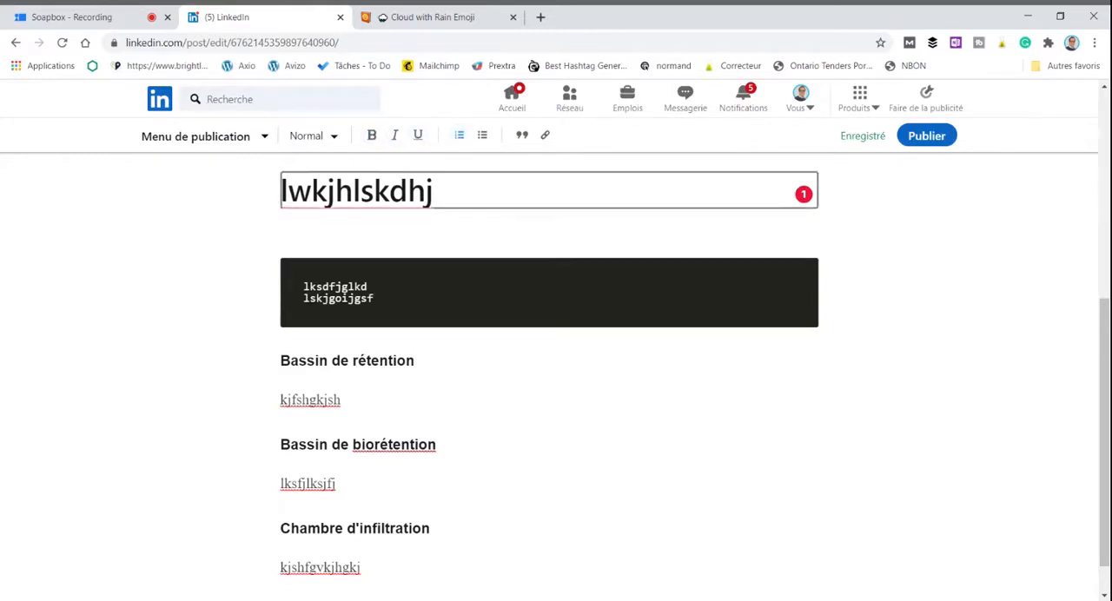
click(460, 136)
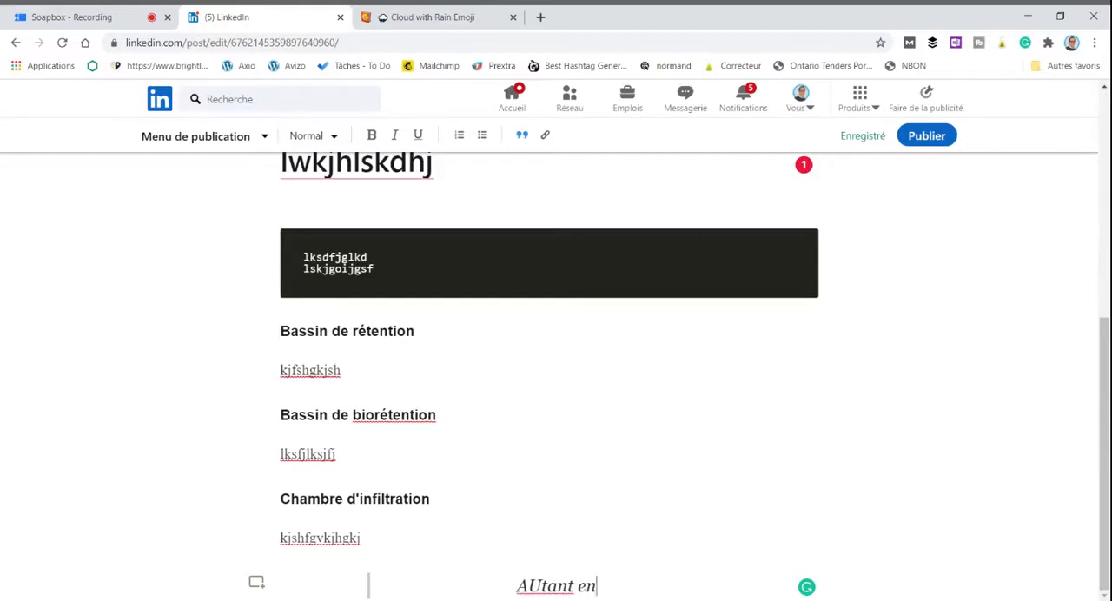
text(em)
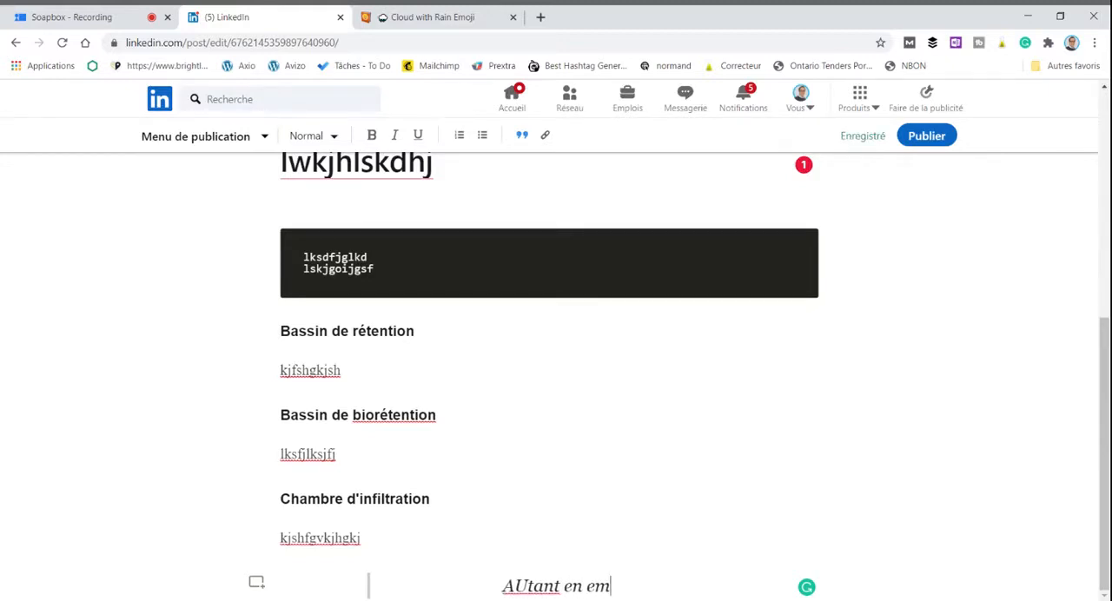
text(porte le vent)
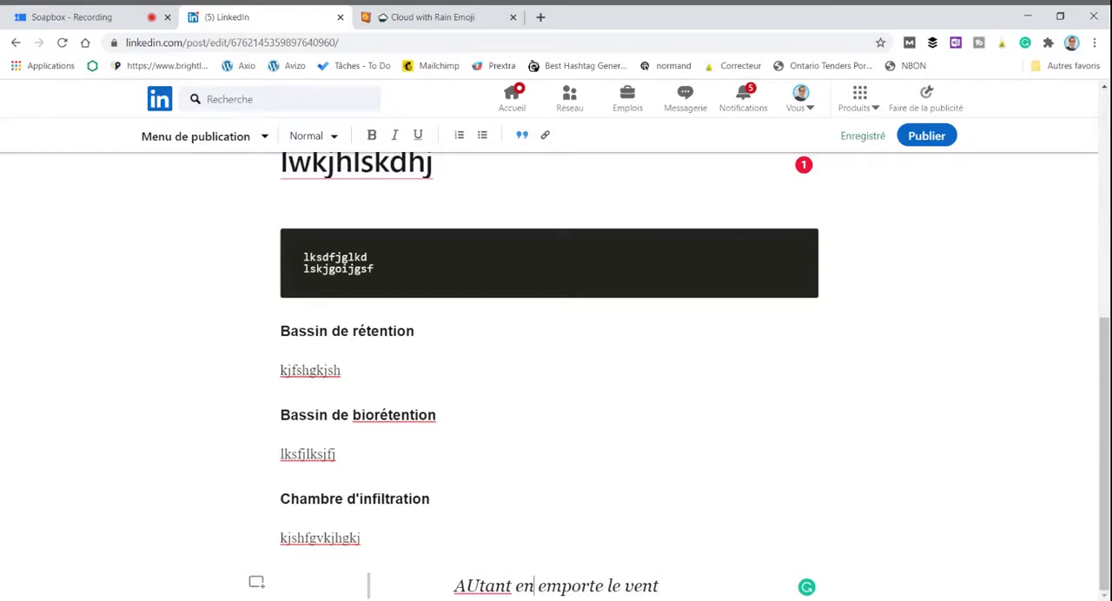
key(BackSpace)
text(u)
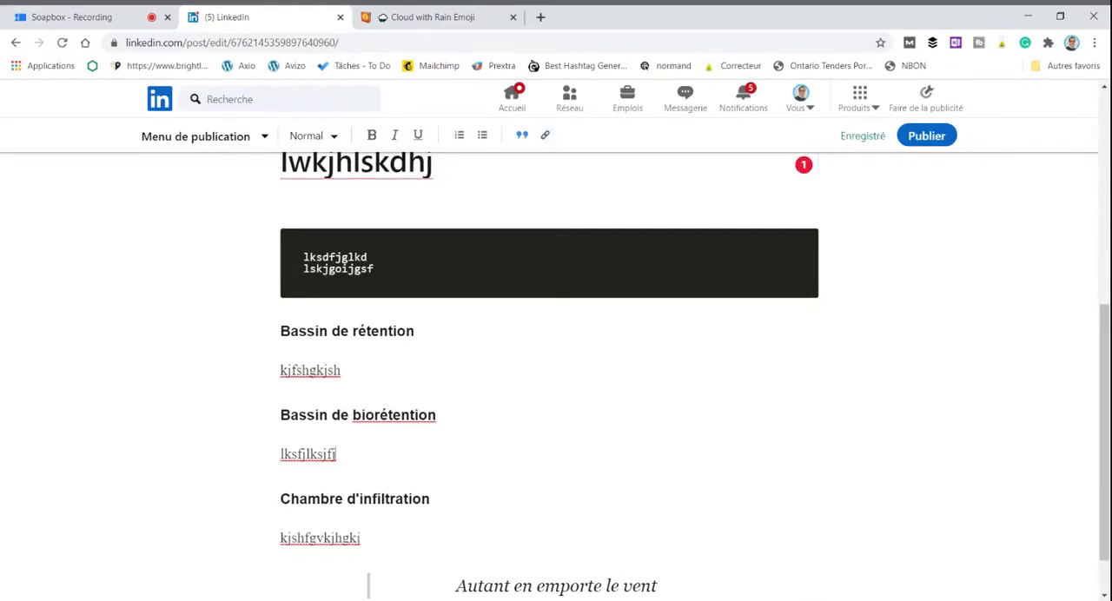
Step: Link the text "lksfjlksjfj" under "Bassin de biorétention" to avizo.ca
double_click(286, 454)
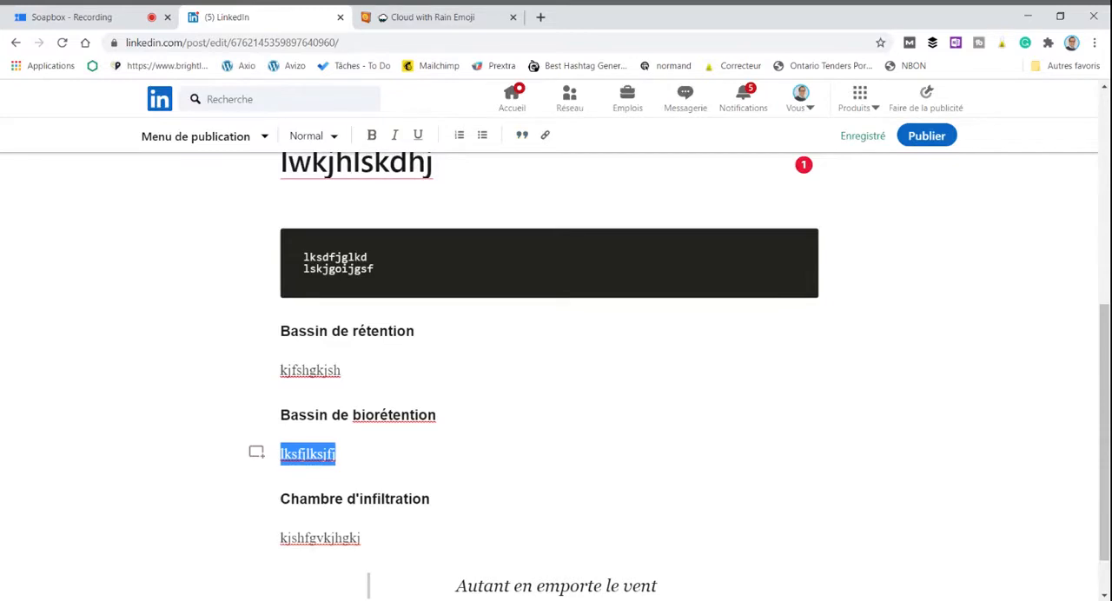
click(544, 137)
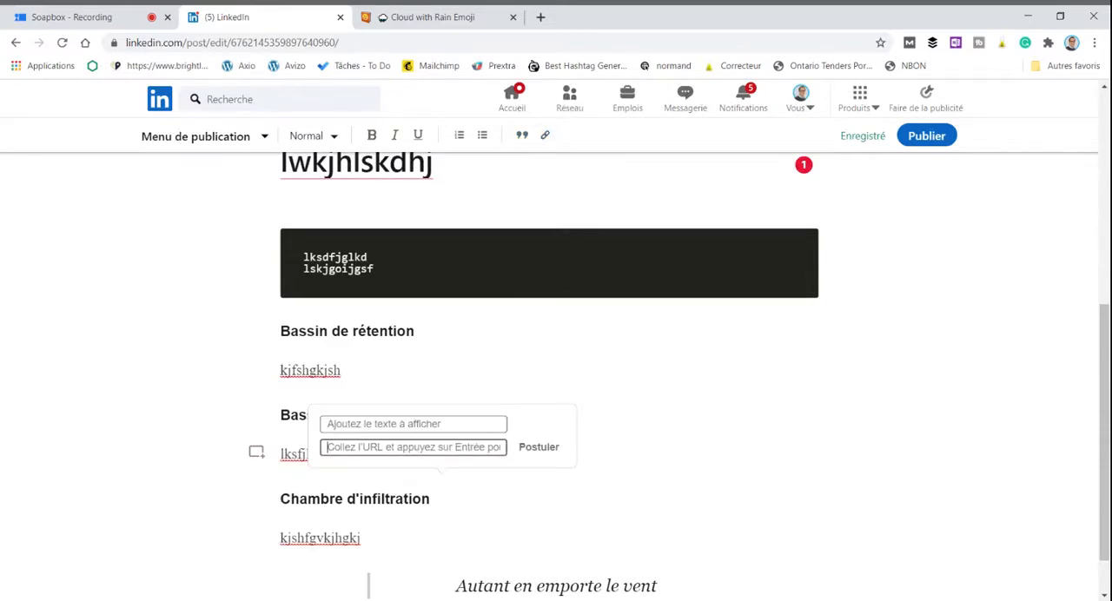
text(avizo.ca)
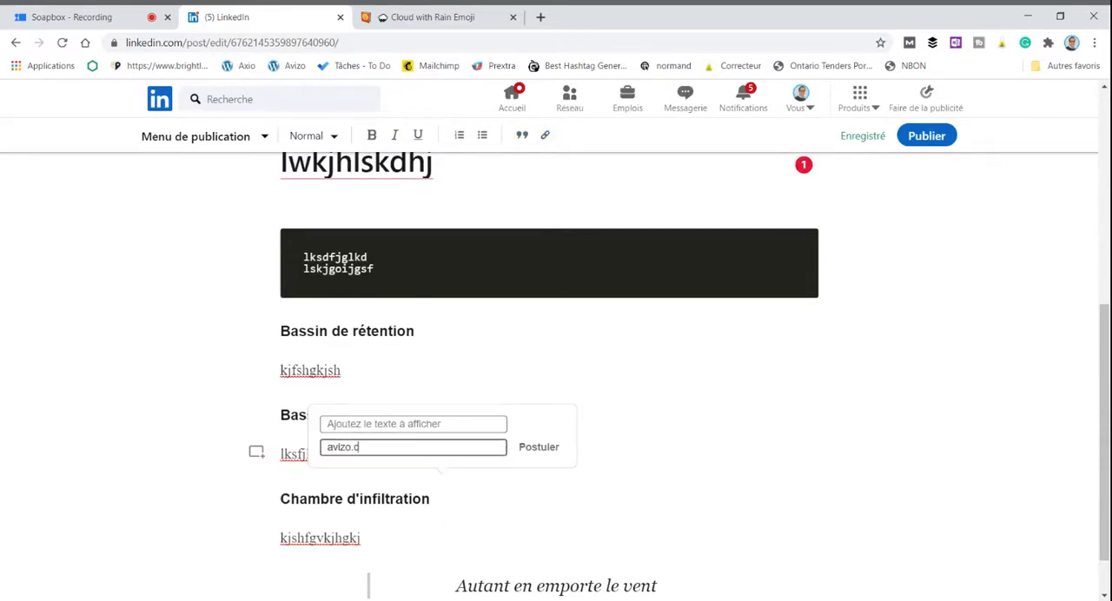
click(545, 448)
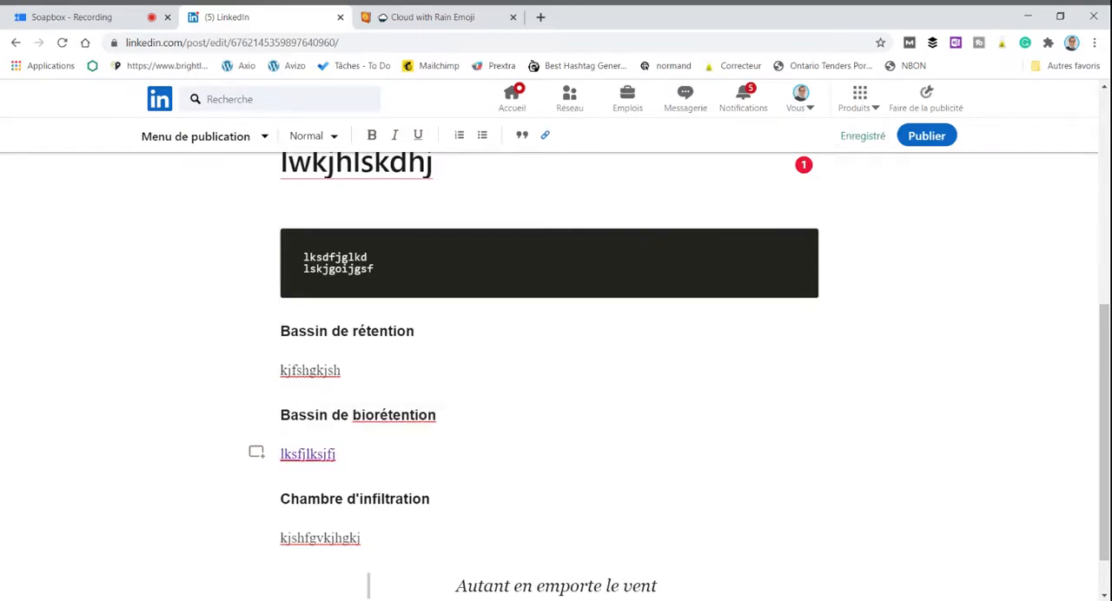